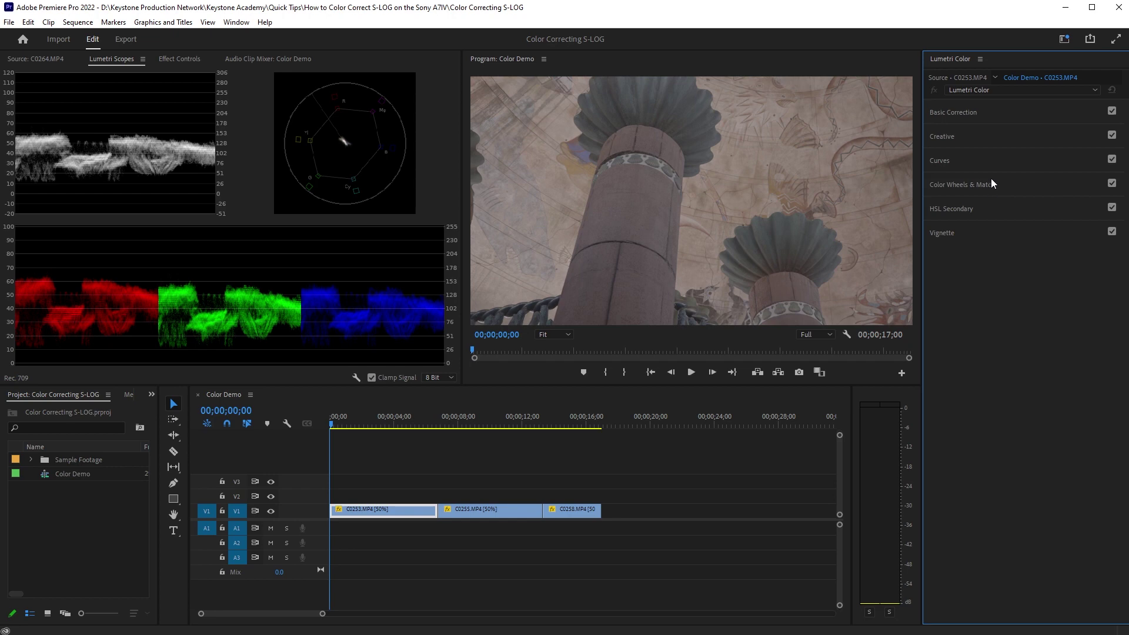
Add four control points along the white RGB curve of clip C0253.MP4, at the quarter, middle, three-quarter and near-white positions
click(954, 164)
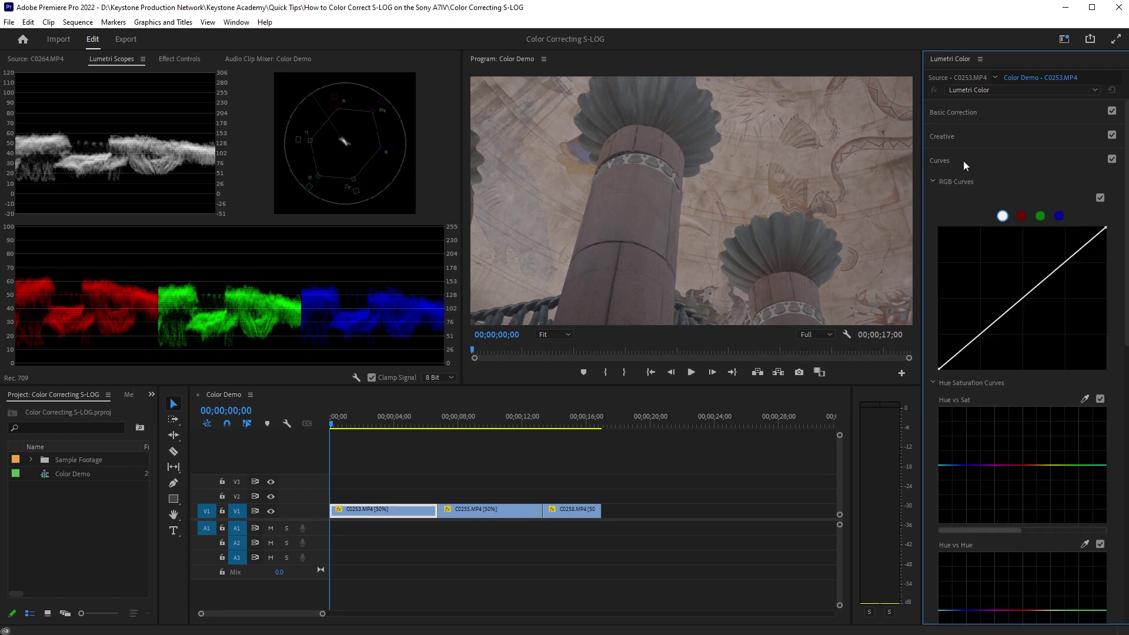
scroll(994, 158, down, 1)
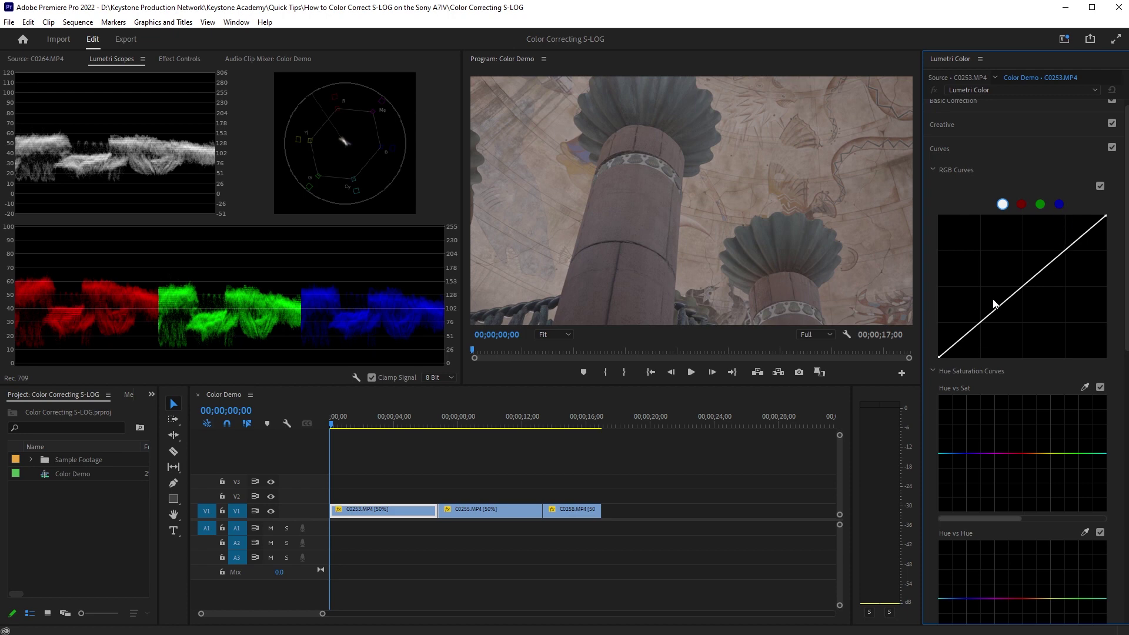
click(983, 323)
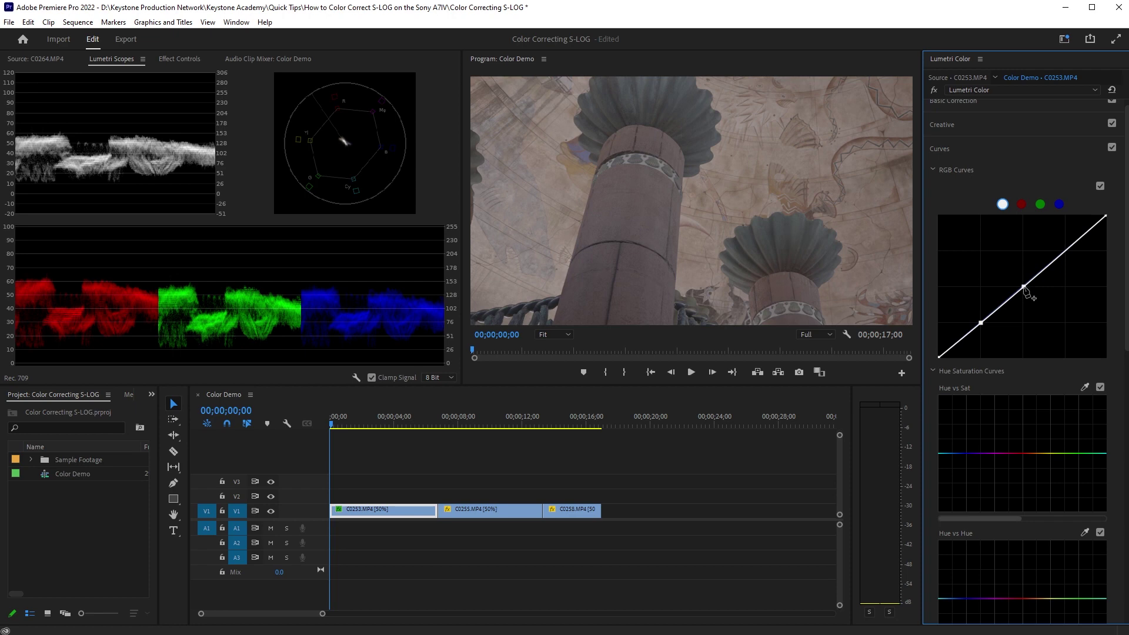
click(1066, 250)
click(1087, 232)
Shape the RGB curve into an S by lowering the shadow point and raising the midtone and two highlight points
drag(982, 324, 975, 348)
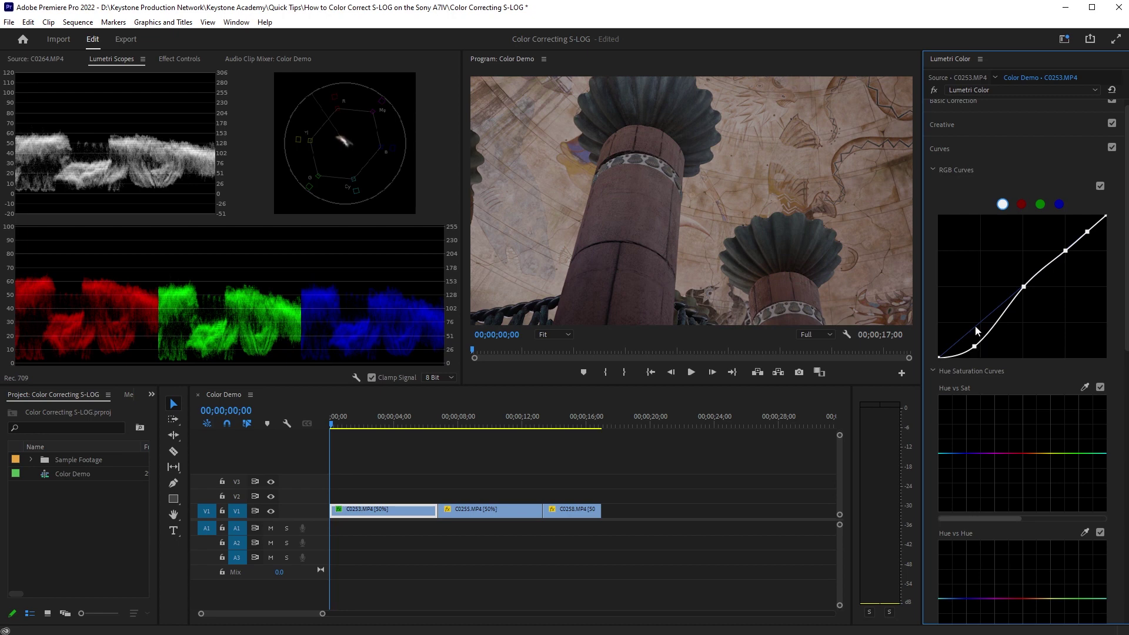
drag(1024, 286, 1020, 290)
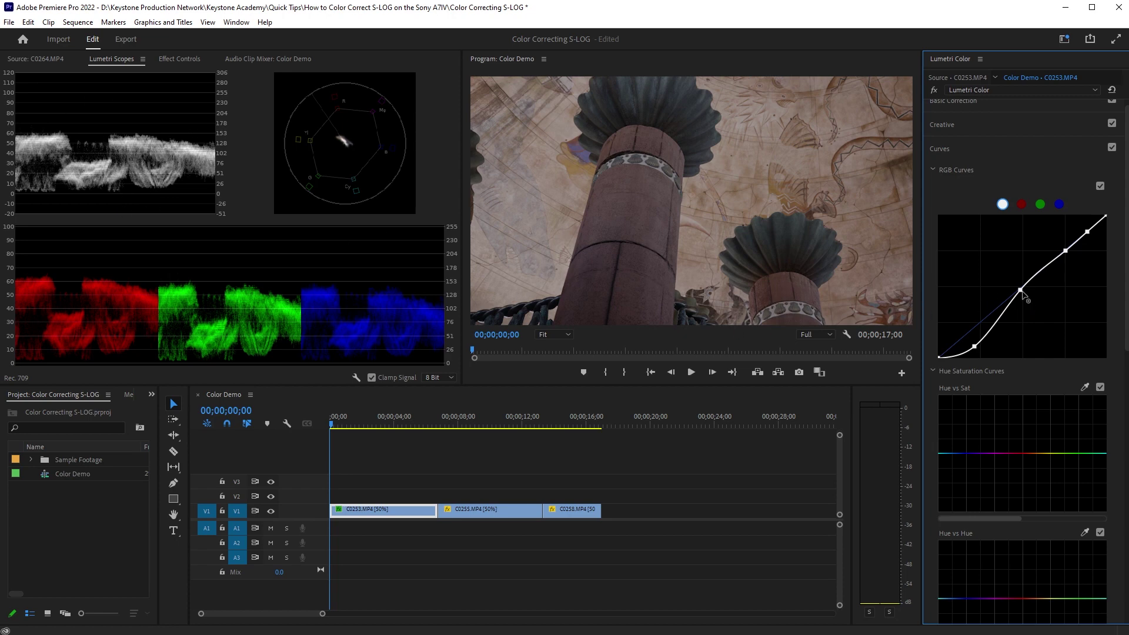
drag(1021, 291, 1009, 289)
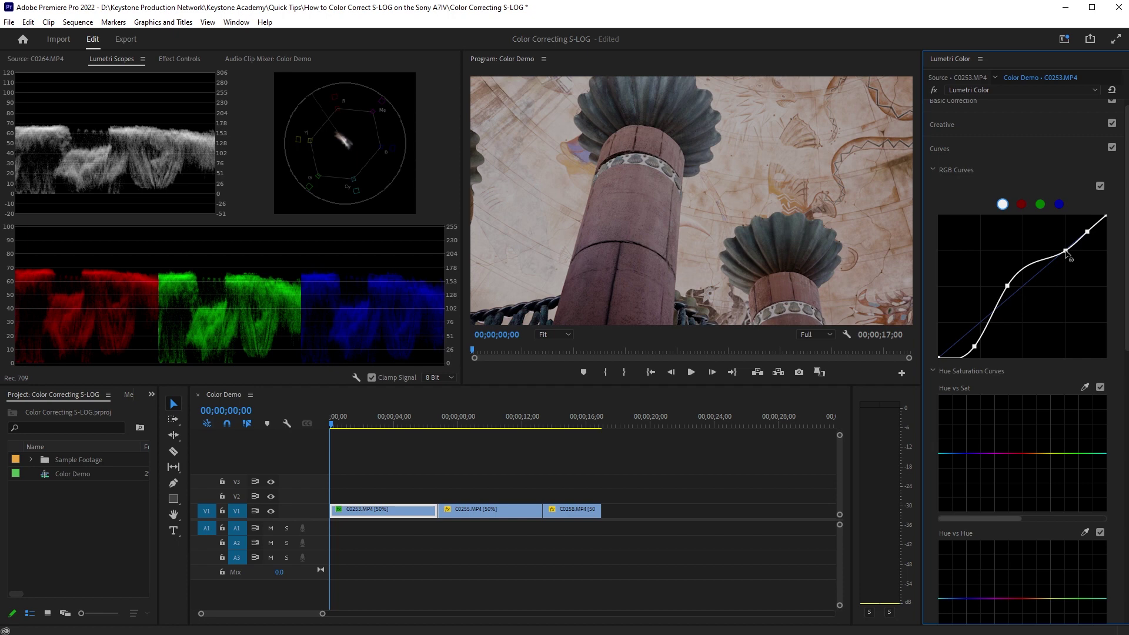
drag(1067, 253, 1046, 239)
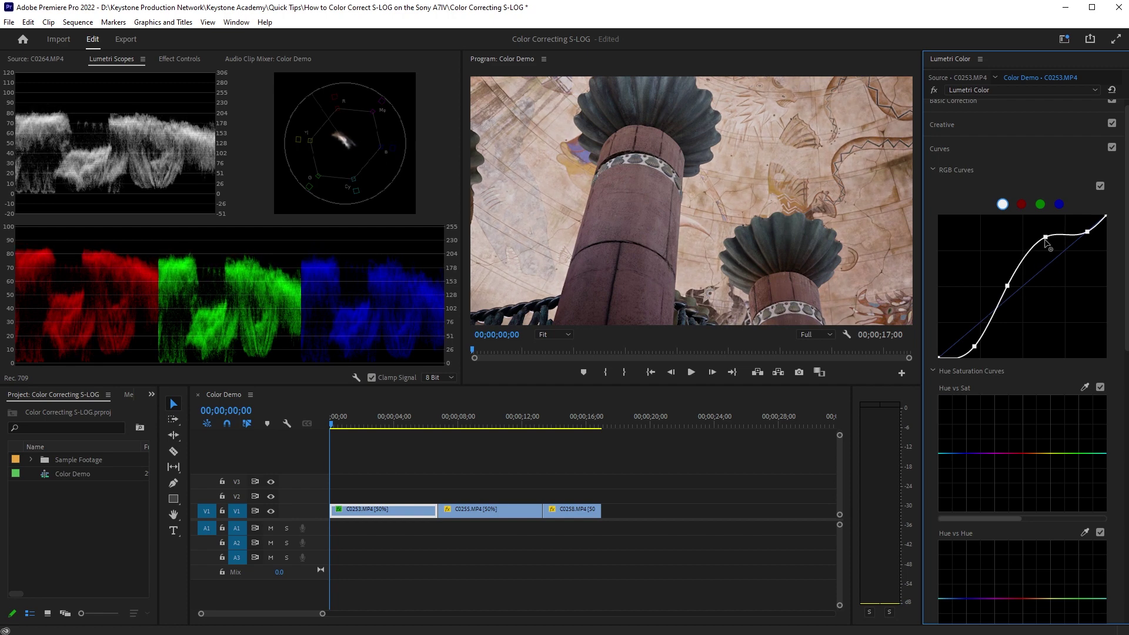
mouse_move(1085, 233)
mouse_down()
mouse_move(1061, 220)
mouse_move(1069, 224)
mouse_up()
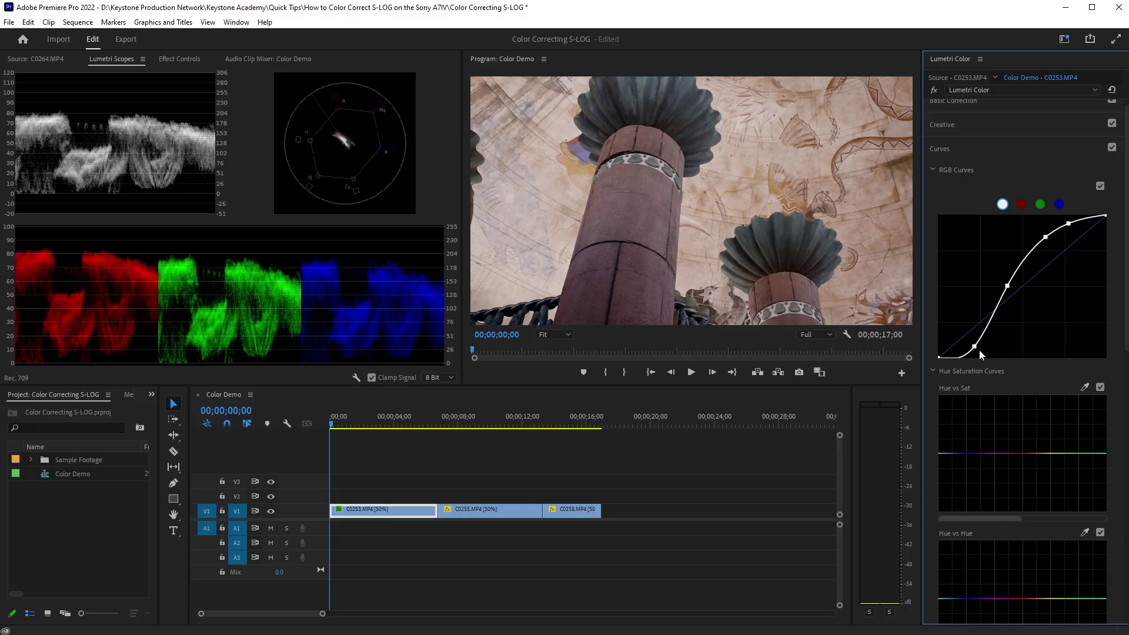
Refine the shadow end of the curve with an extra point near black and compare the clip with and without Lumetri Color
drag(975, 347, 980, 372)
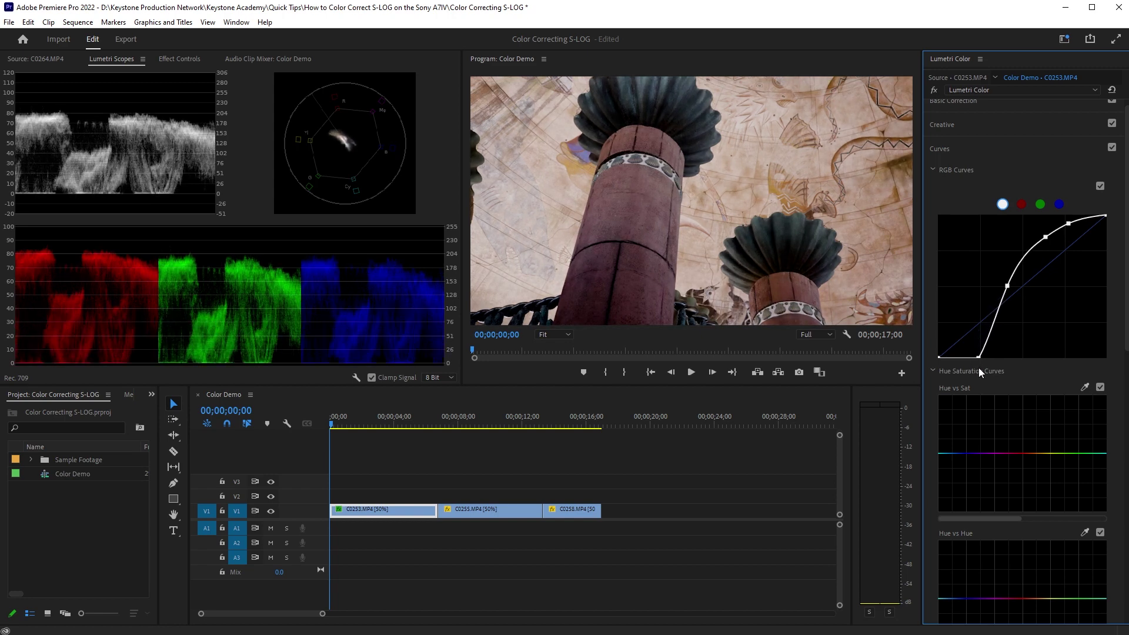
drag(979, 368, 978, 365)
drag(979, 363, 986, 333)
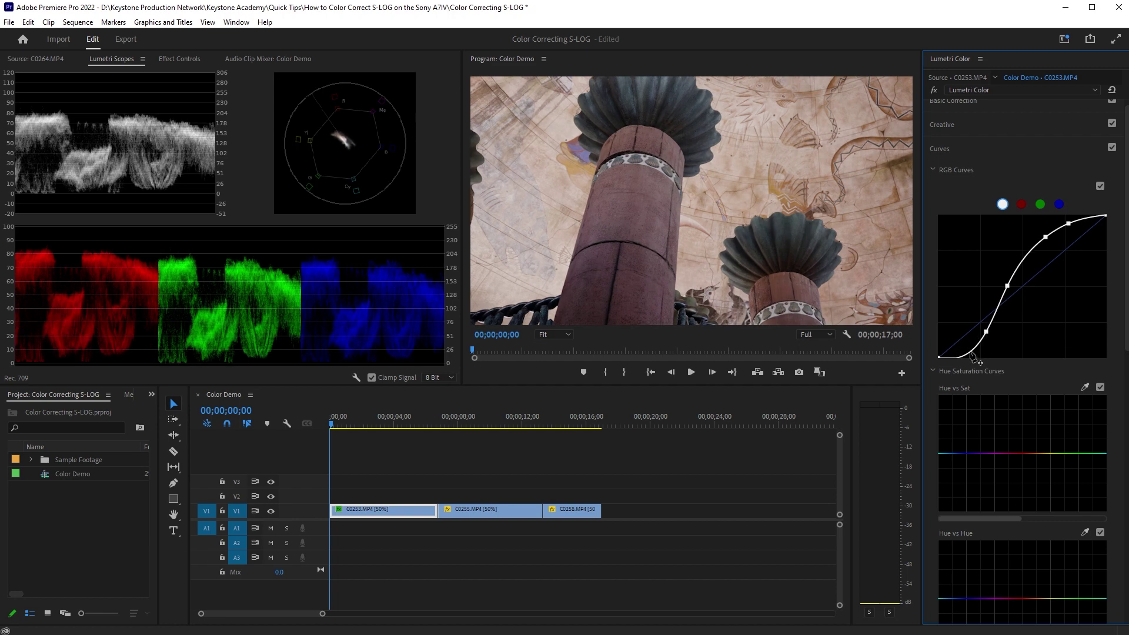
drag(973, 353, 962, 355)
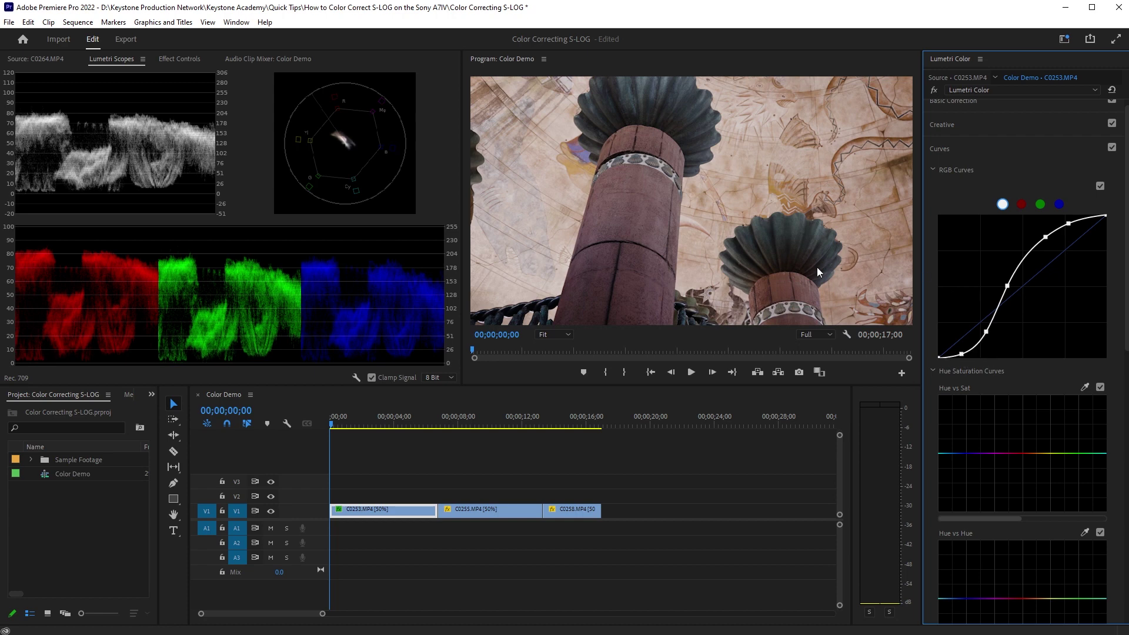
click(935, 91)
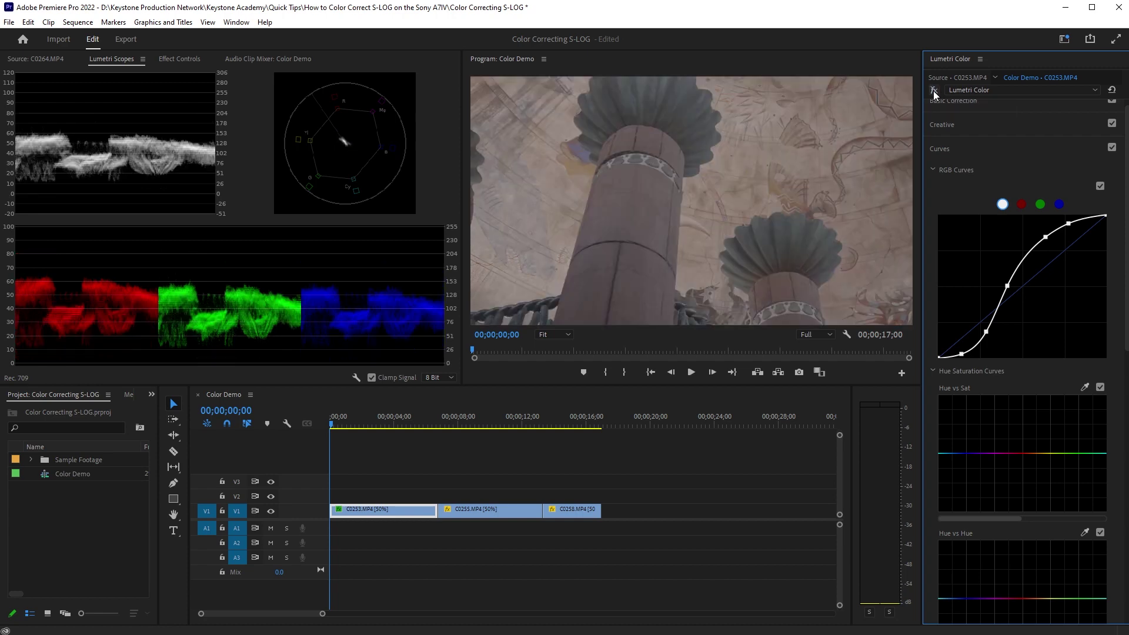
click(934, 90)
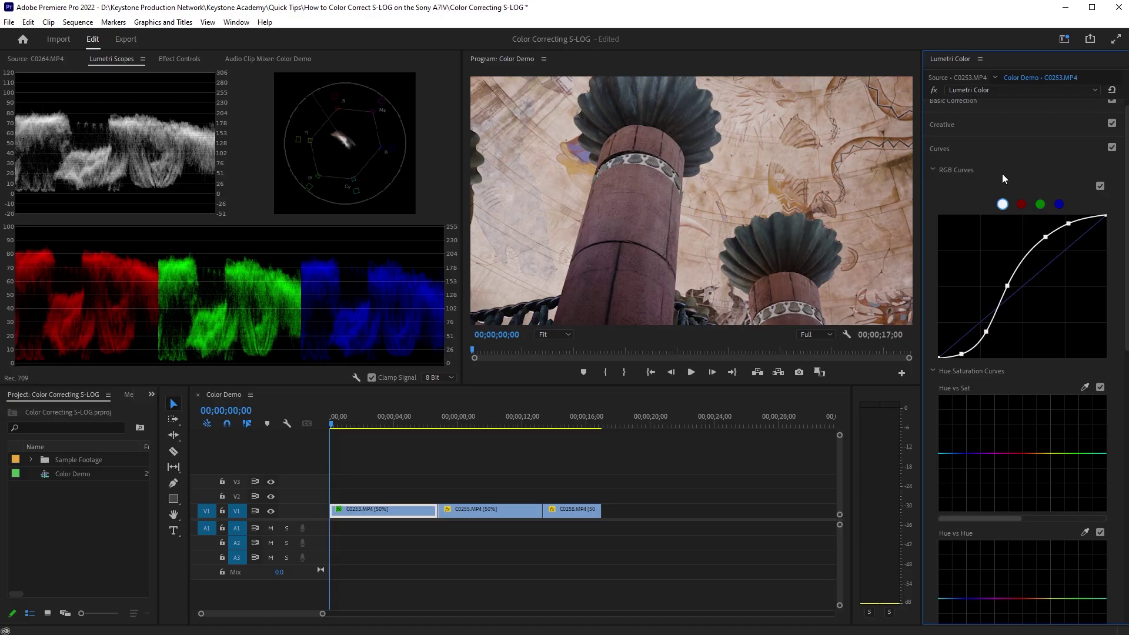
Set the clip's Saturation to 123.2 in Basic Correction
click(974, 148)
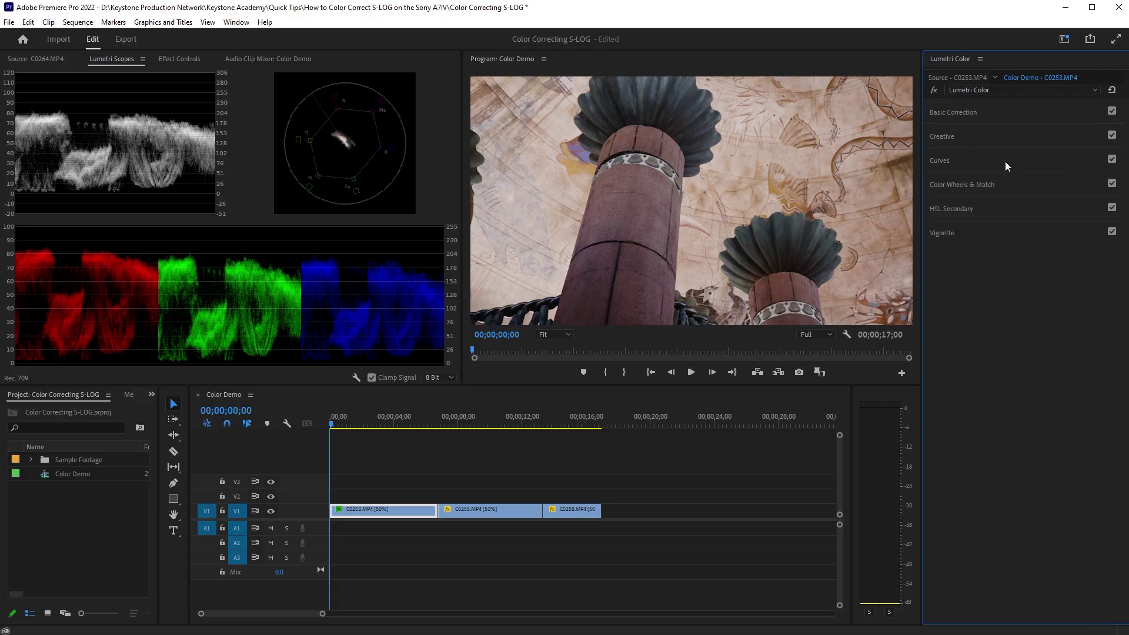
click(993, 112)
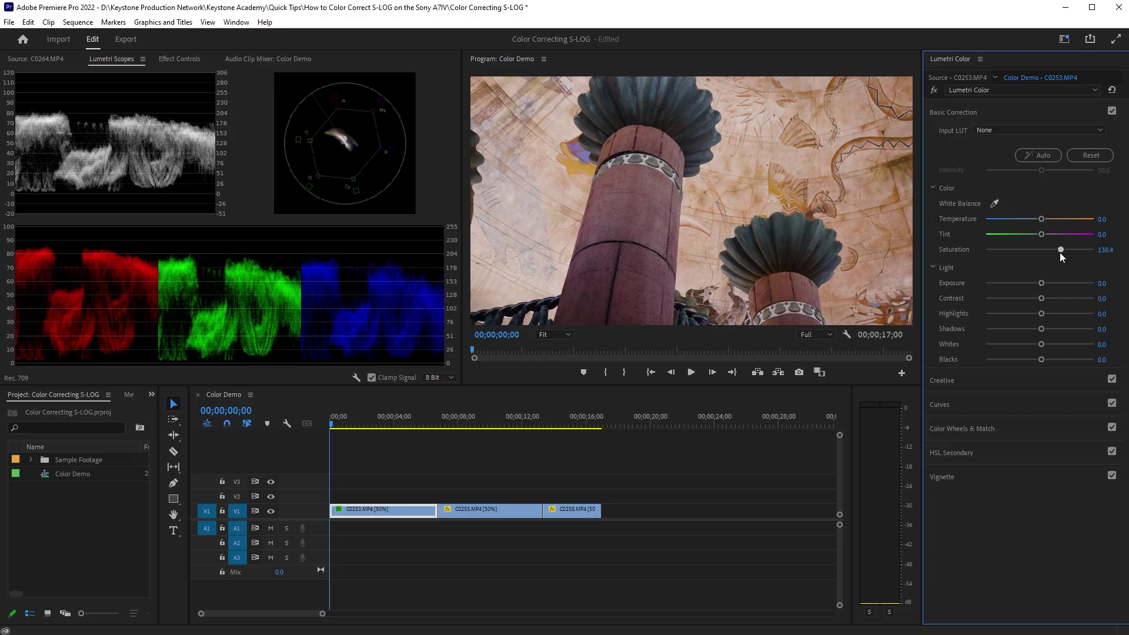
drag(1054, 253, 1045, 252)
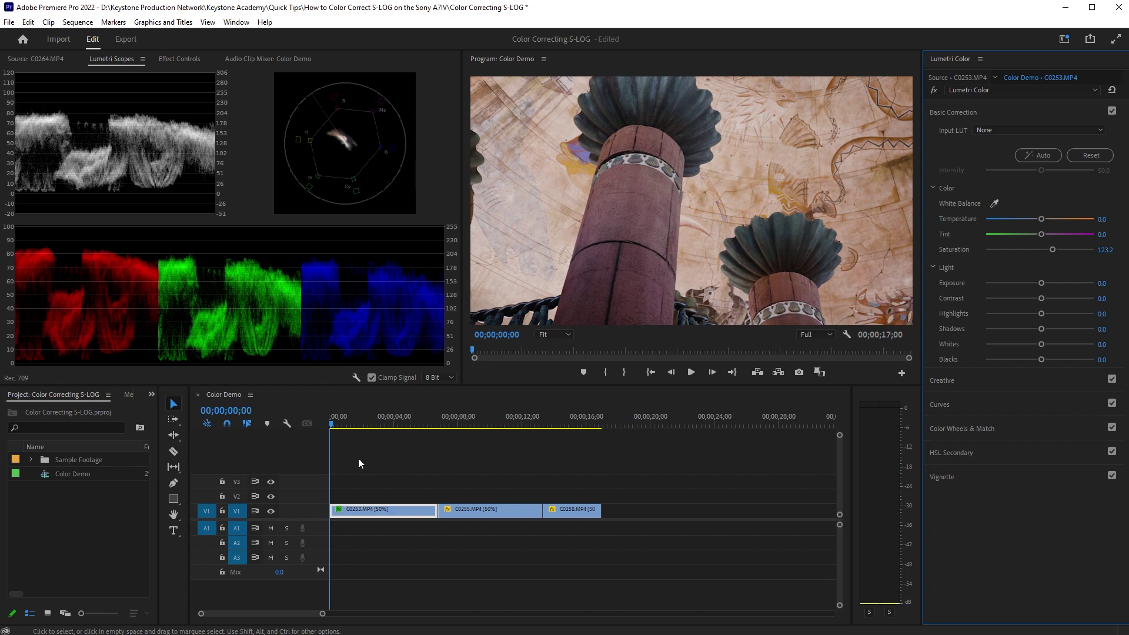
mouse_move(333, 429)
mouse_down()
mouse_move(425, 436)
mouse_move(328, 444)
mouse_up()
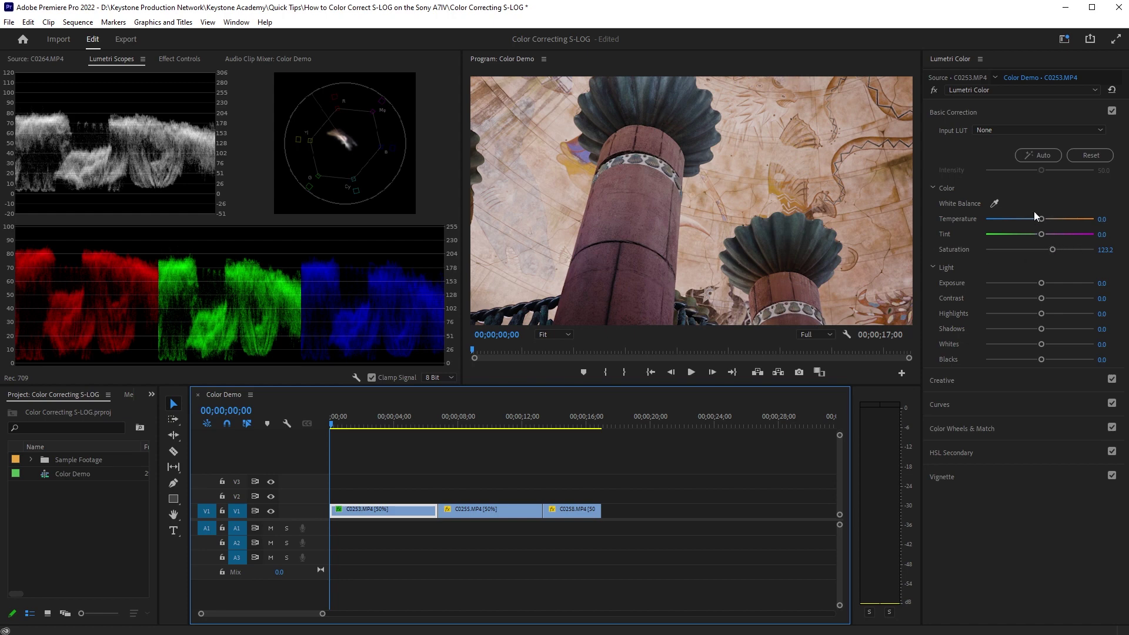
Shift the Shadows colour wheel slightly from its centre toward the warm red-orange side
click(970, 110)
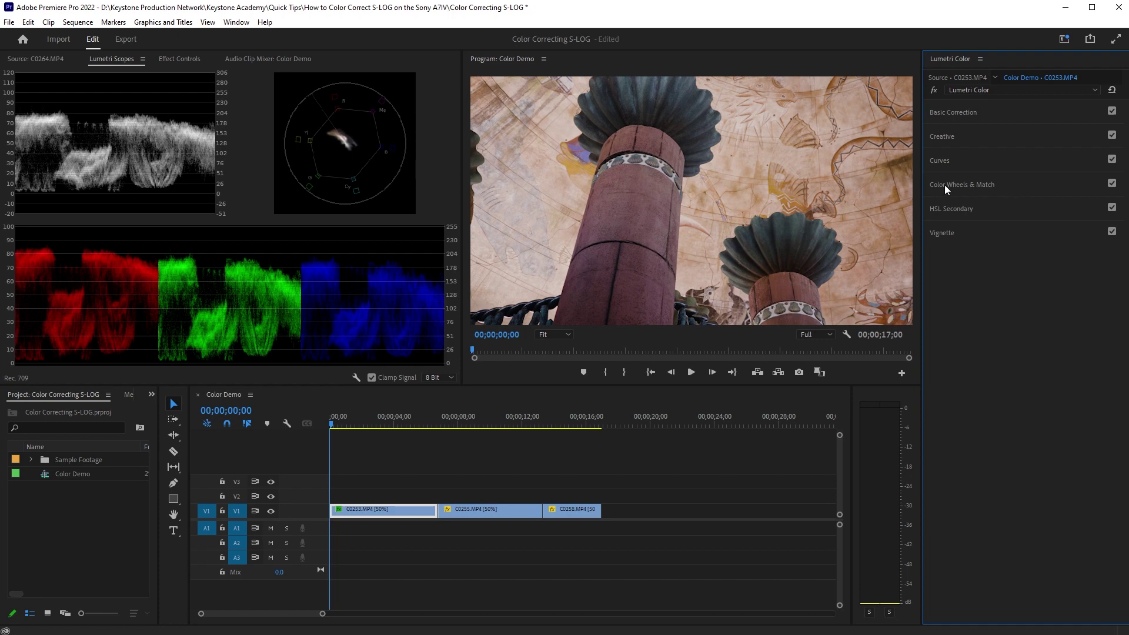
click(992, 186)
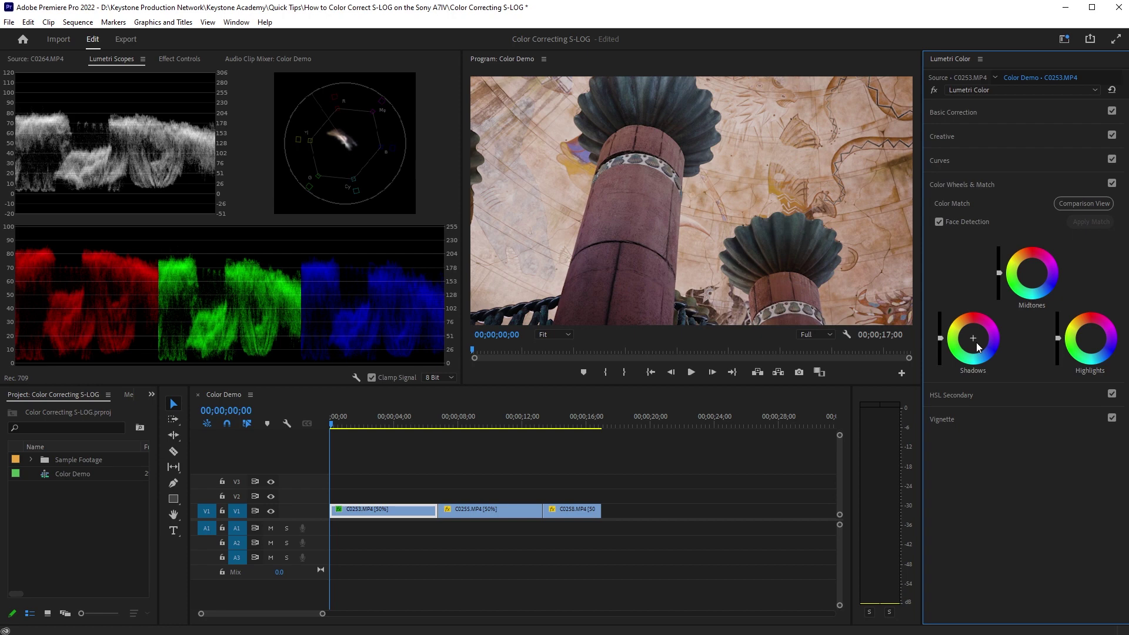
drag(978, 347, 972, 336)
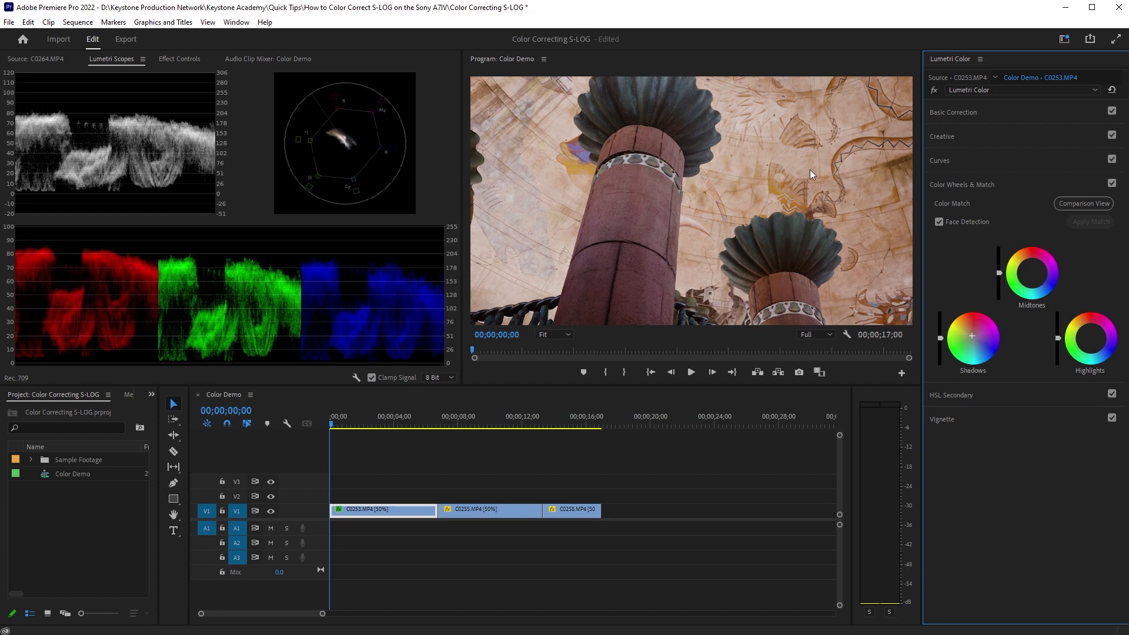
drag(973, 336, 974, 338)
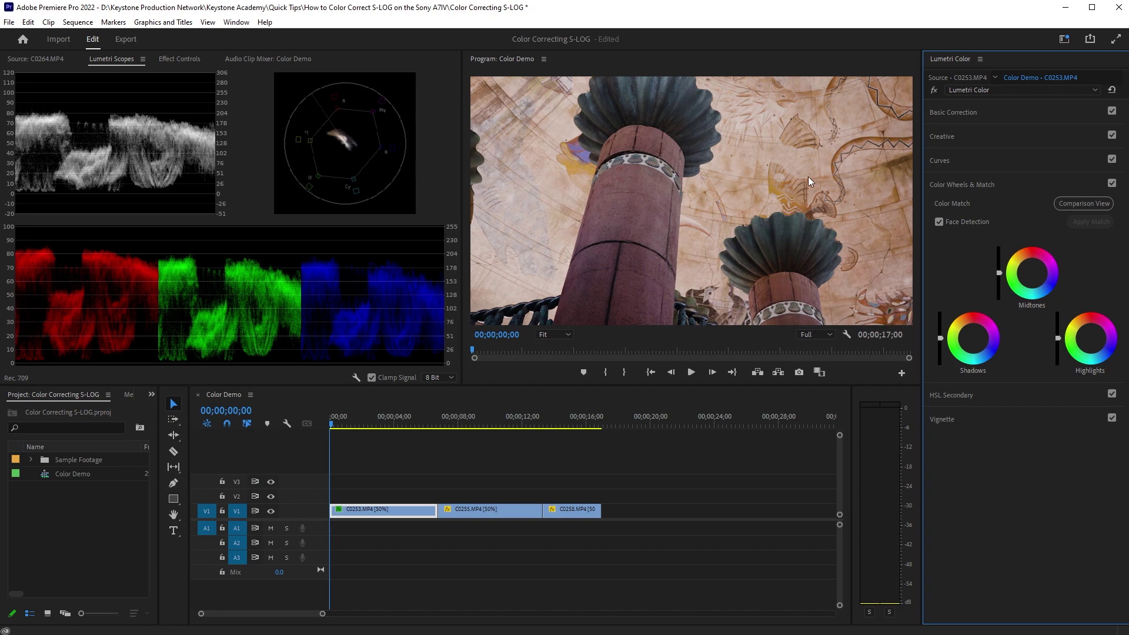
drag(973, 338, 973, 336)
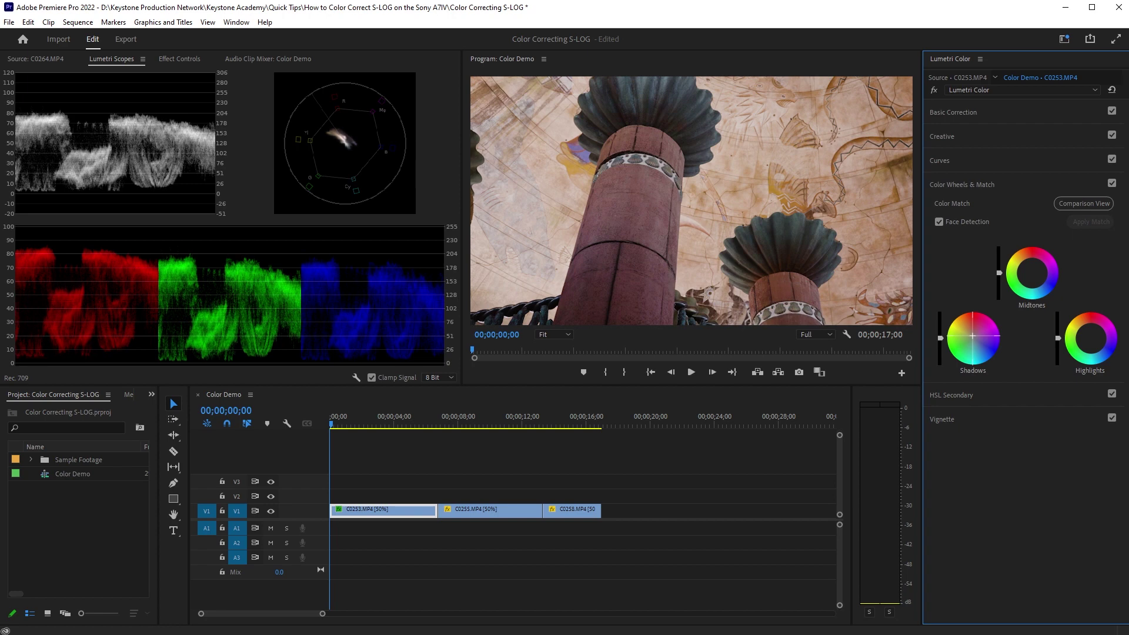
drag(973, 336, 972, 336)
Settle the Midtones colour wheel near neutral and shift the Highlights wheel slightly toward cyan
mouse_move(1028, 272)
mouse_down()
mouse_move(1038, 275)
mouse_move(1030, 271)
mouse_up()
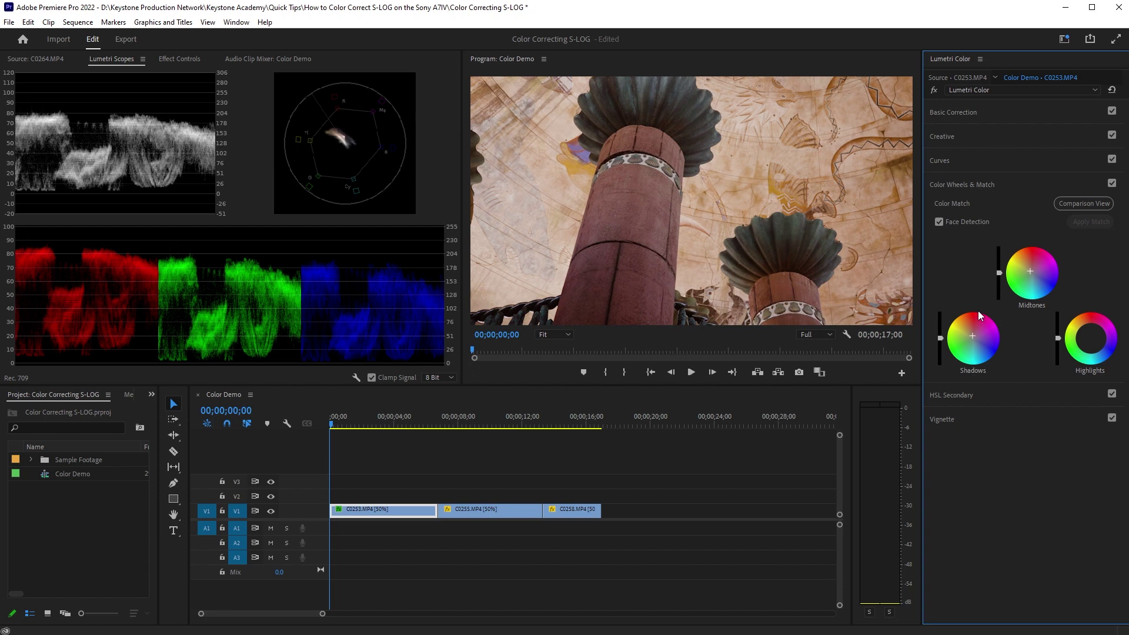
drag(1030, 271, 1032, 273)
drag(1054, 274, 1054, 274)
drag(1034, 273, 1032, 273)
click(1092, 340)
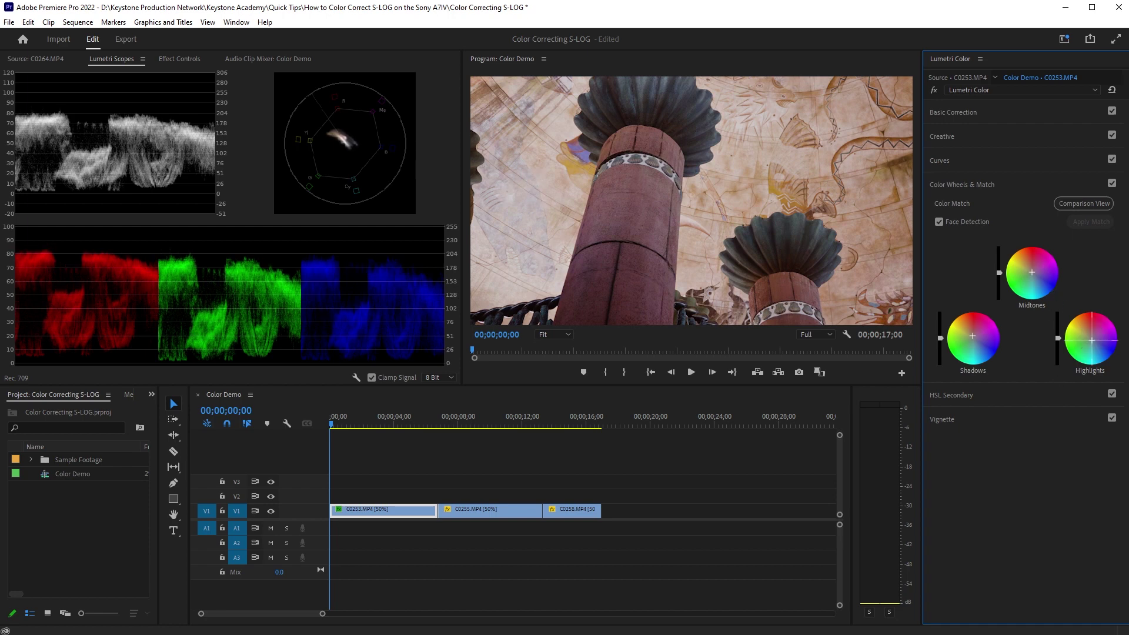
drag(1092, 340, 1092, 342)
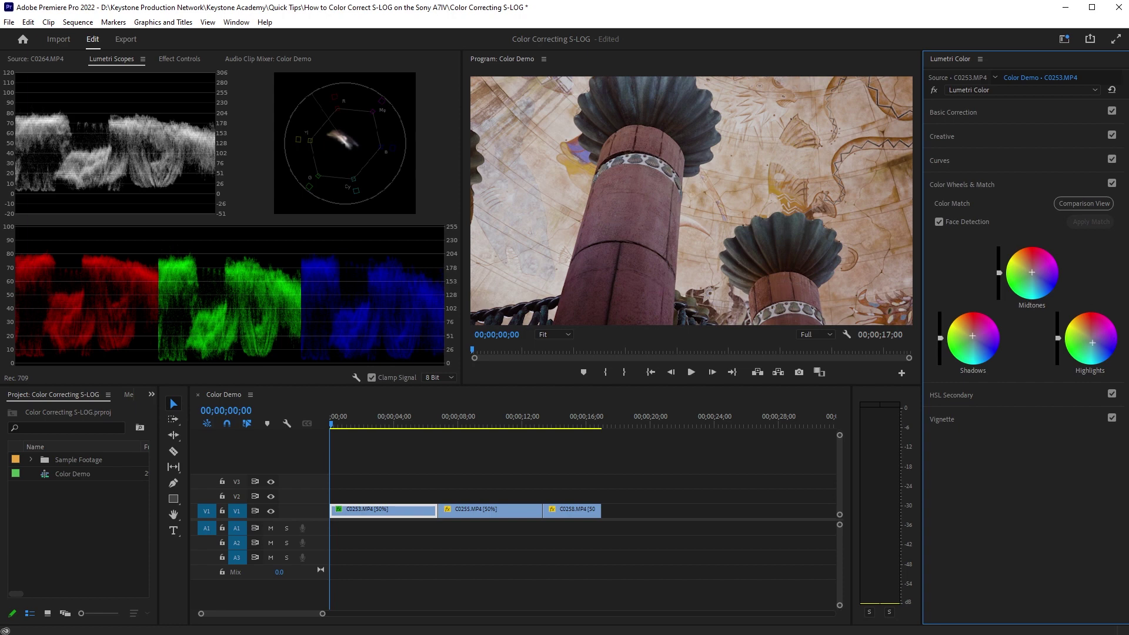
Move the playhead to 00;00;10;14 on clip C0255.MP4 and add four evenly spread control points to its white RGB curve
drag(390, 412, 499, 454)
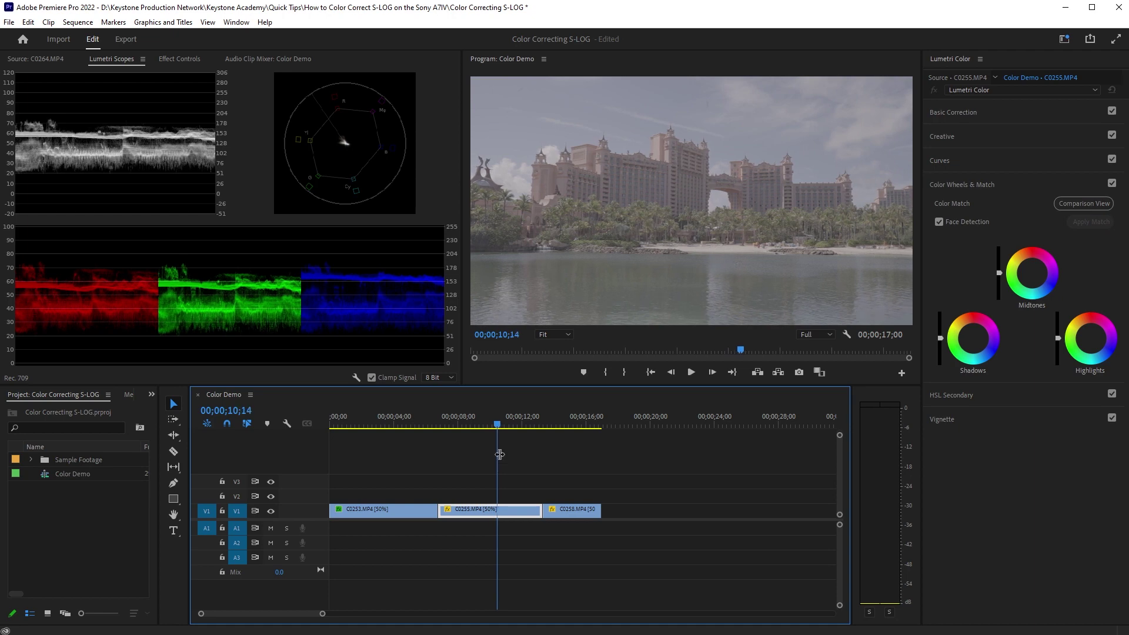
click(982, 161)
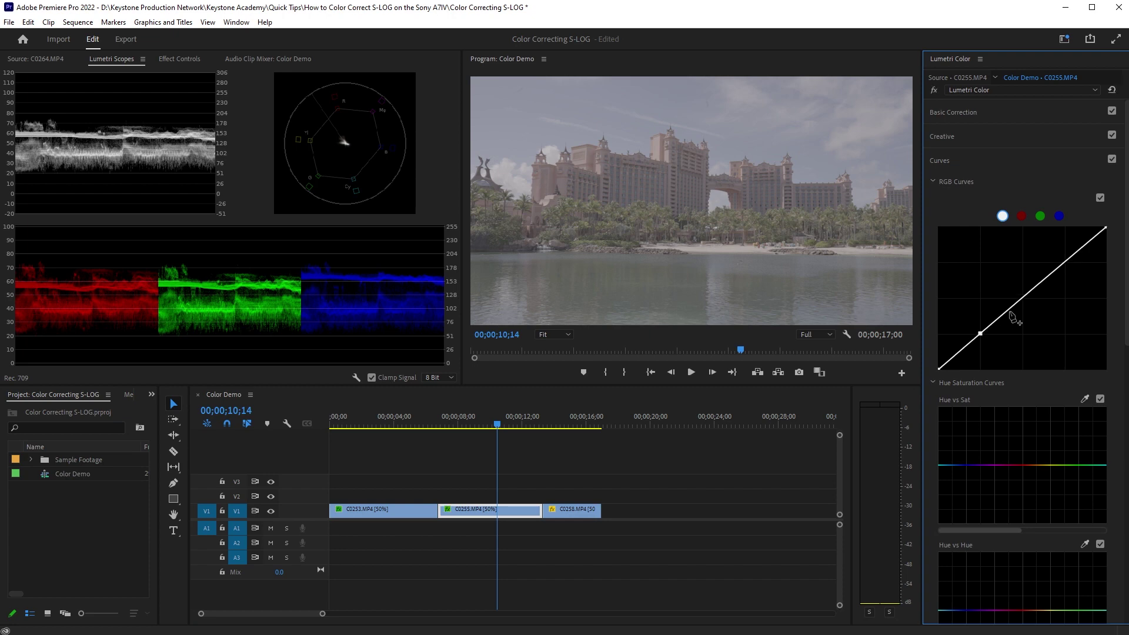
click(980, 334)
click(1057, 268)
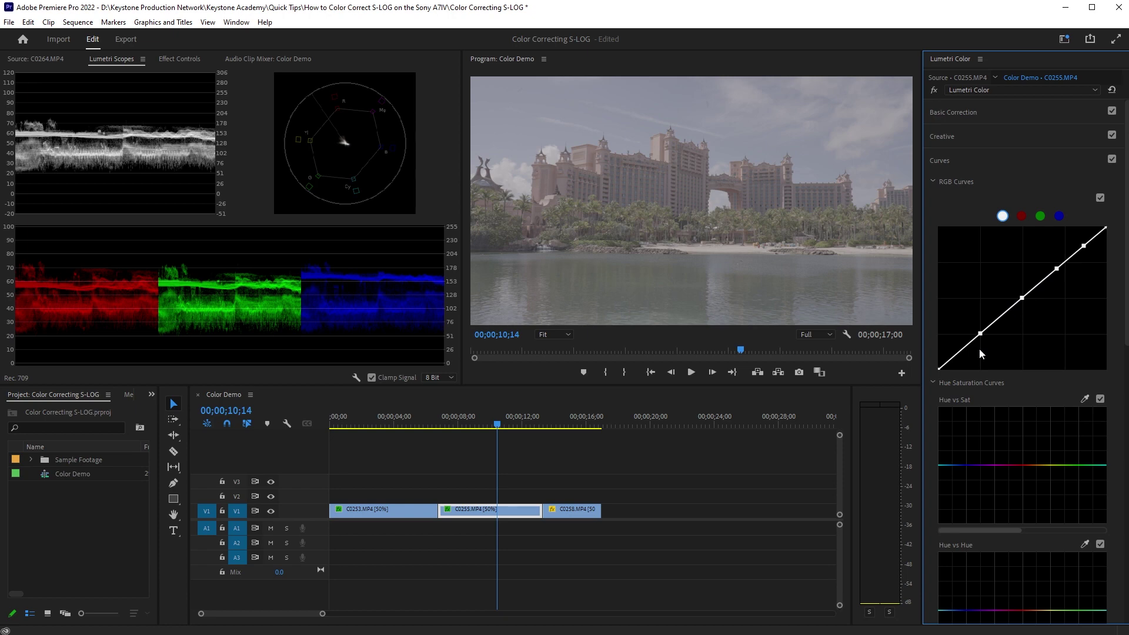
Shape the hotel clip's RGB curve into an S by lowering the shadow point, shifting the midtone point and raising the highlights
mouse_move(980, 333)
mouse_down()
mouse_move(967, 353)
mouse_move(978, 355)
mouse_up()
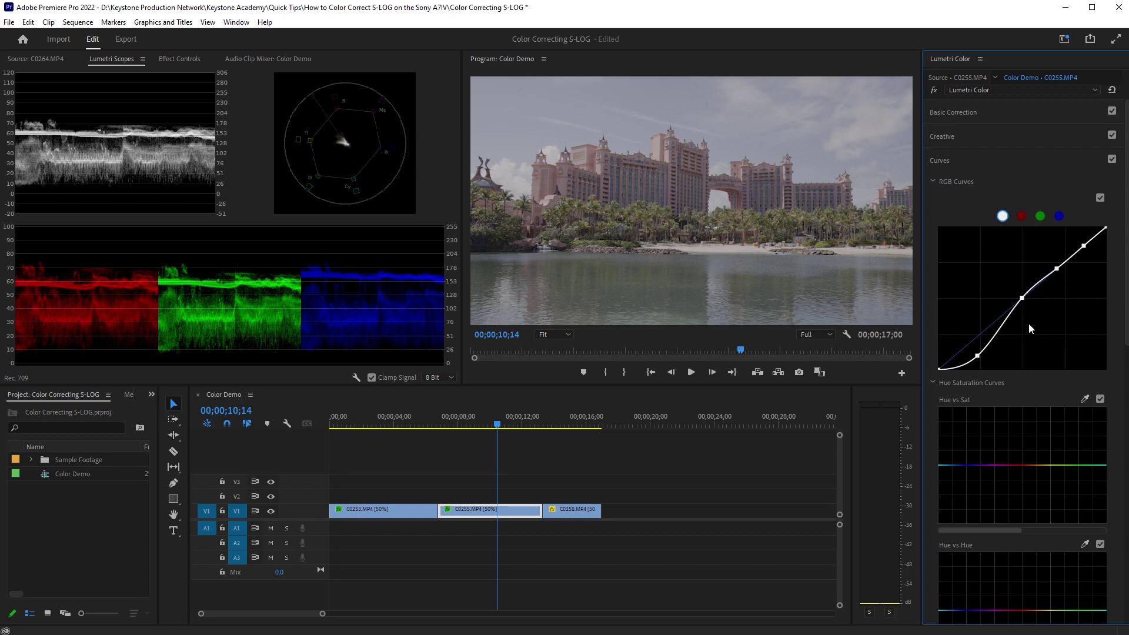
drag(1023, 298, 1014, 305)
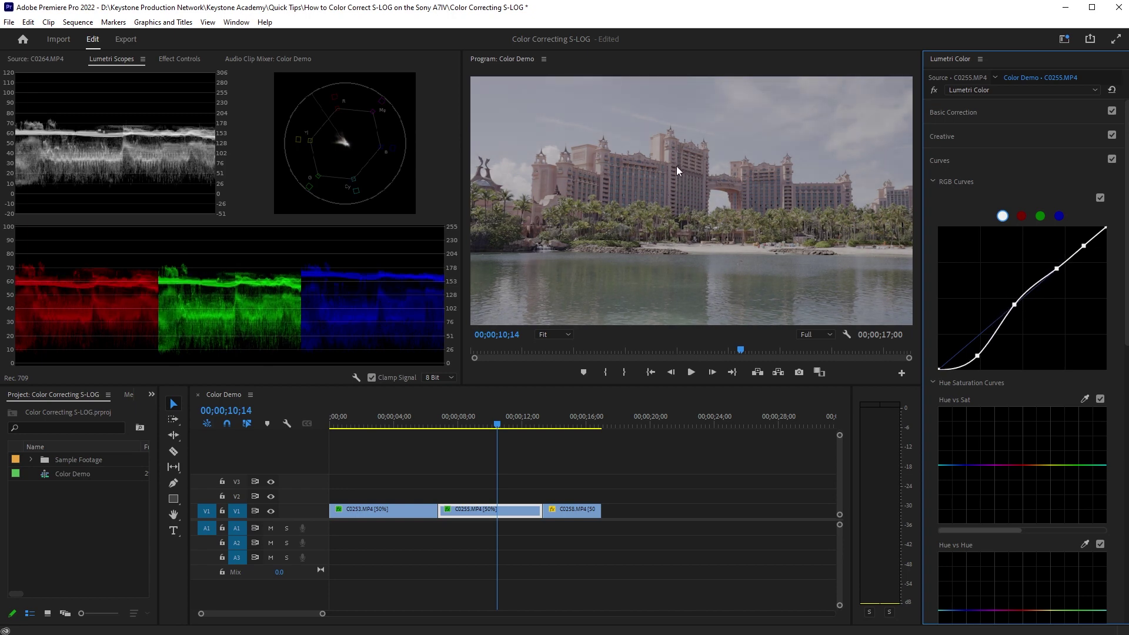
drag(1014, 304, 1011, 305)
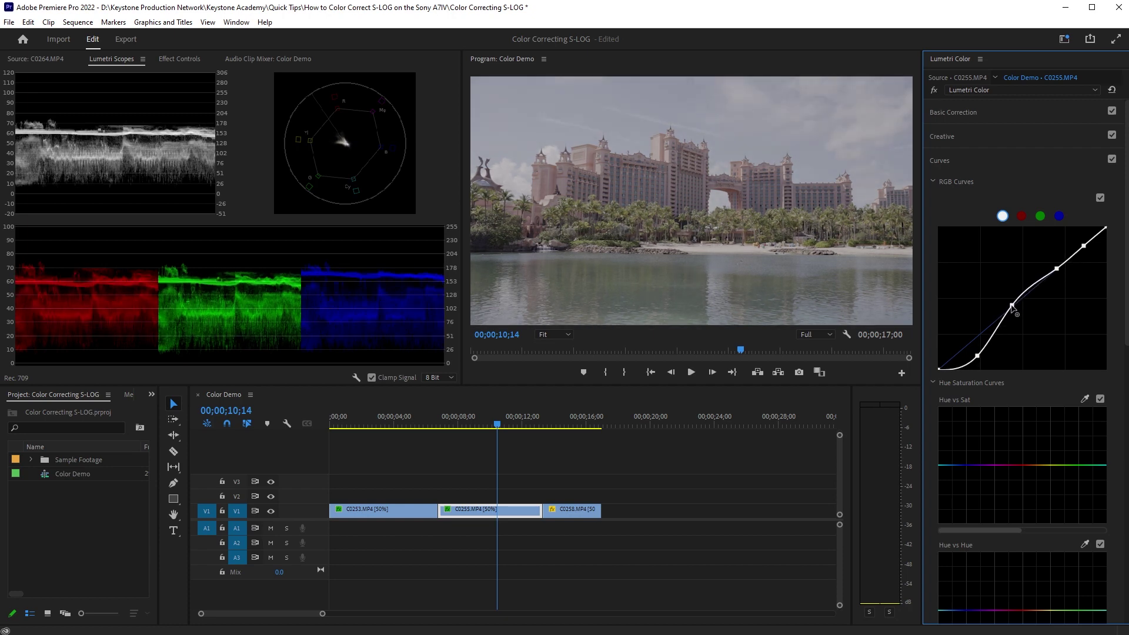
drag(1059, 272, 1033, 264)
drag(1012, 305, 1012, 302)
drag(978, 357, 965, 364)
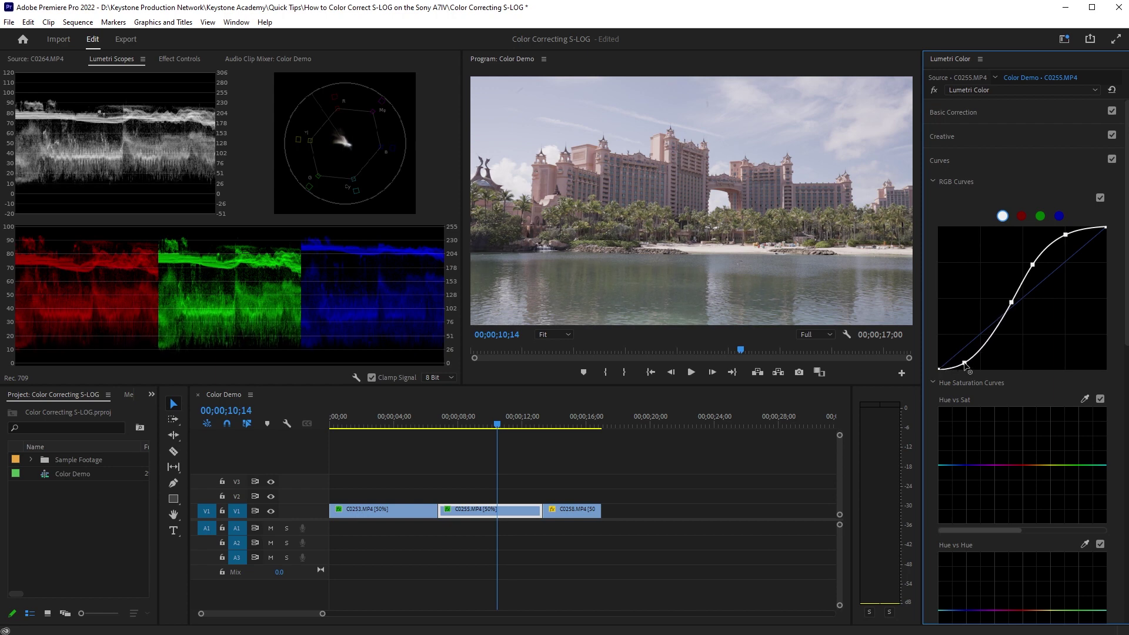
Refine the hotel clip's white RGB curve with an extra lower-midtone point and midtone nudge, and compare against the uncorrected image
click(992, 340)
drag(993, 342, 994, 343)
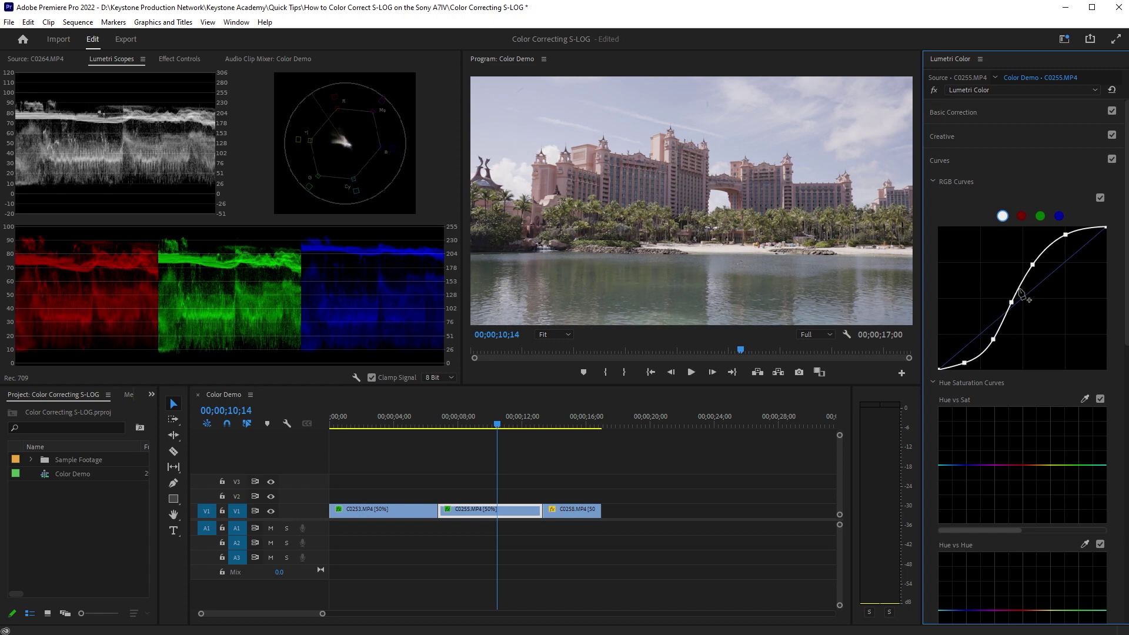
drag(1013, 303, 1013, 306)
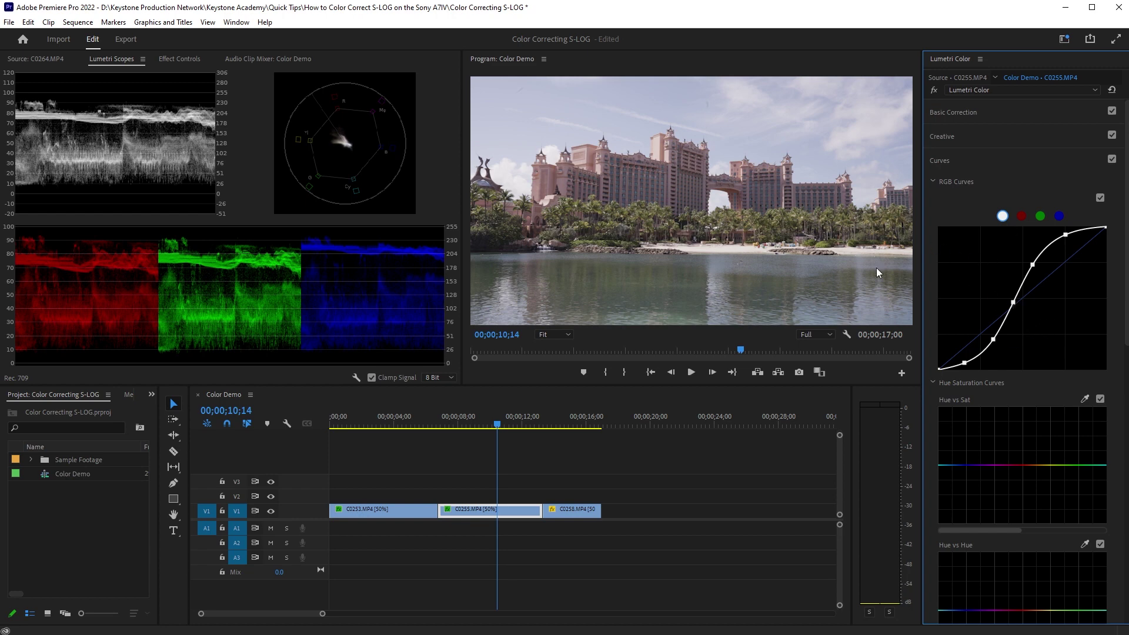
click(935, 90)
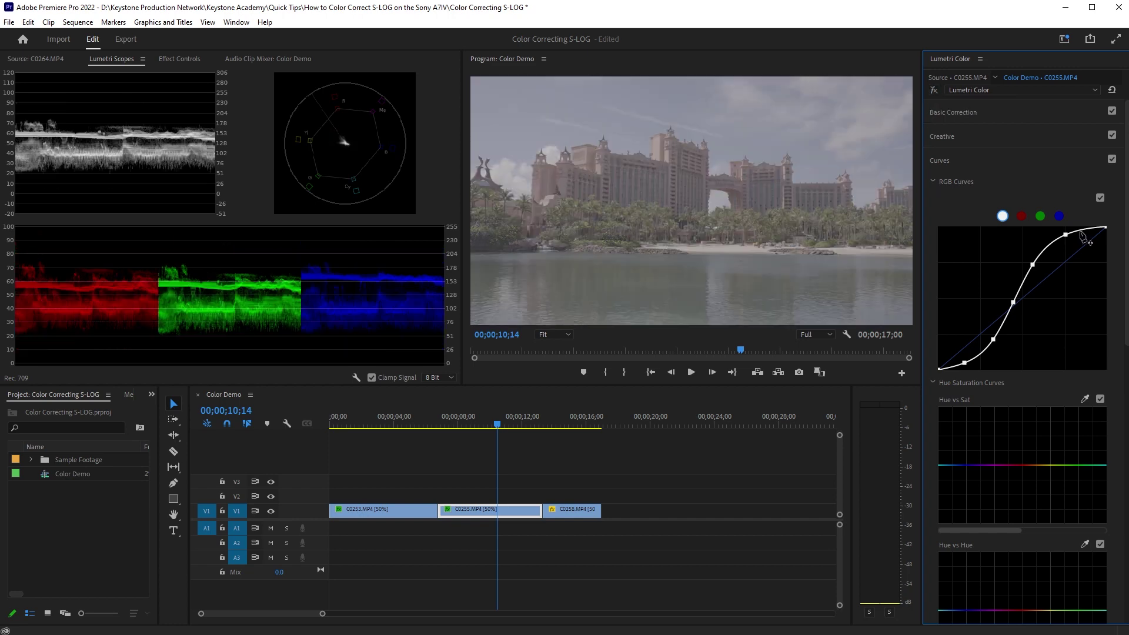
click(936, 90)
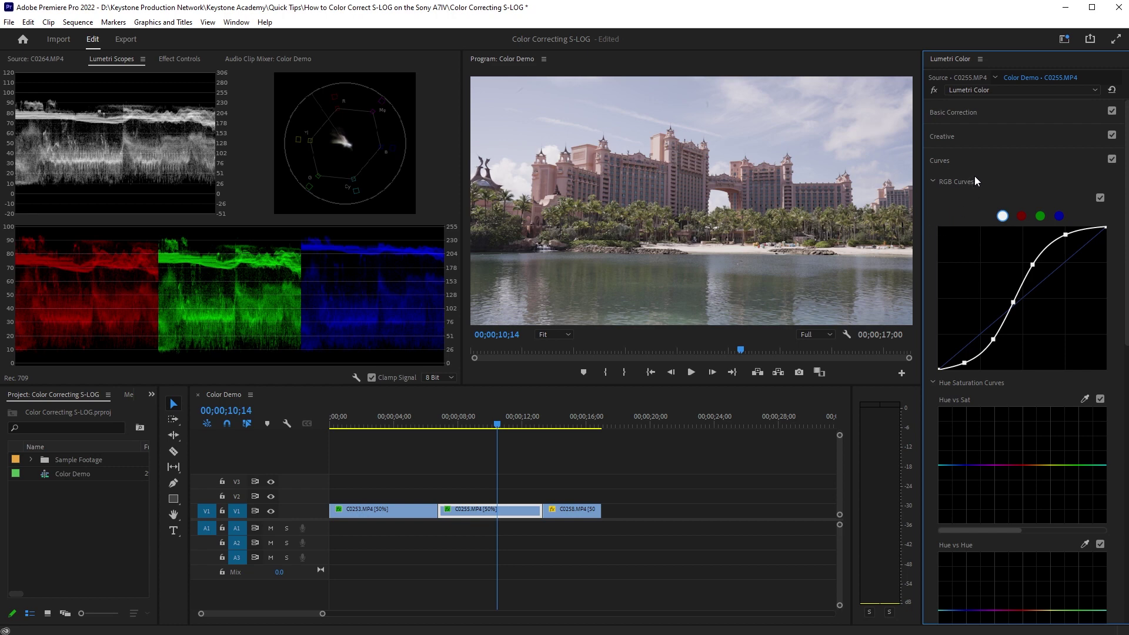
Raise the hotel clip's basic-correction saturation to about 140
click(986, 114)
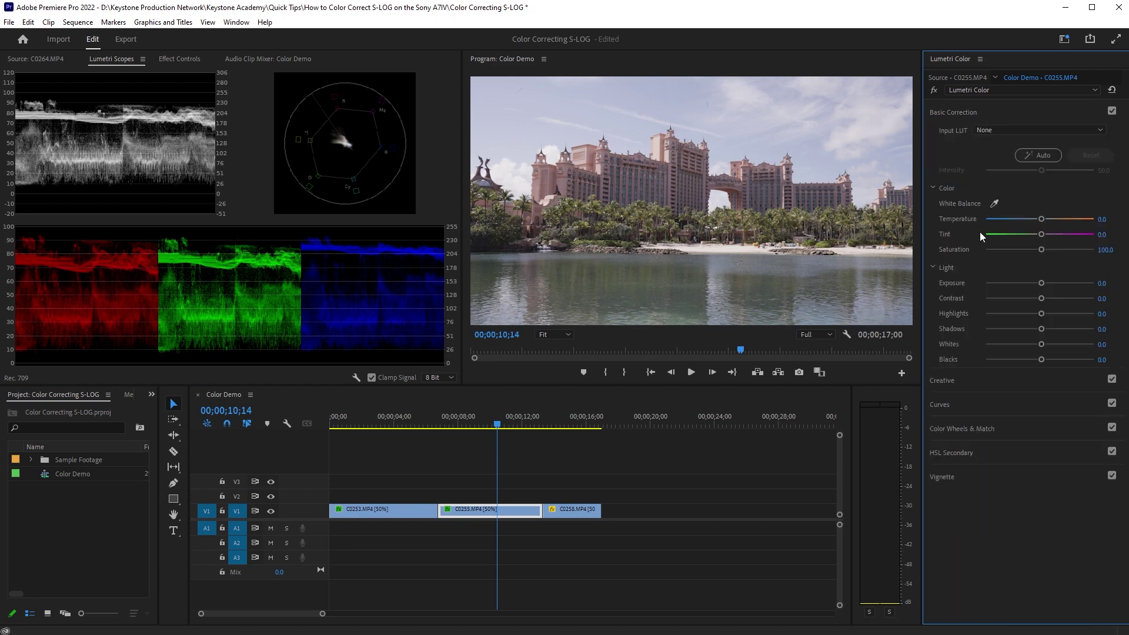
drag(1040, 251, 1102, 262)
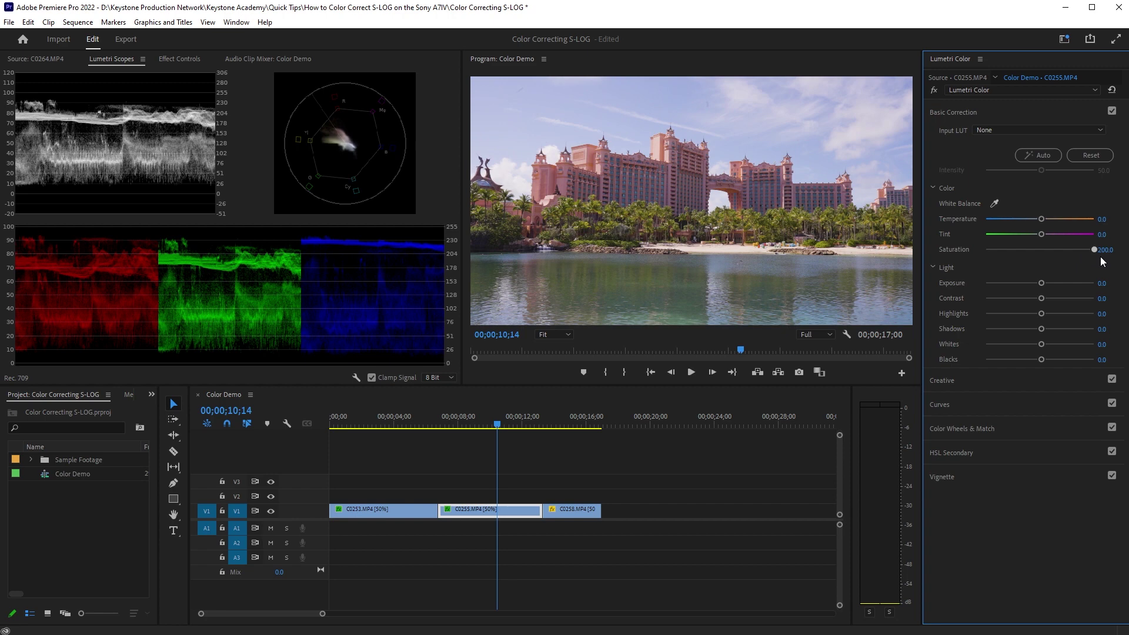
drag(1101, 257, 1062, 266)
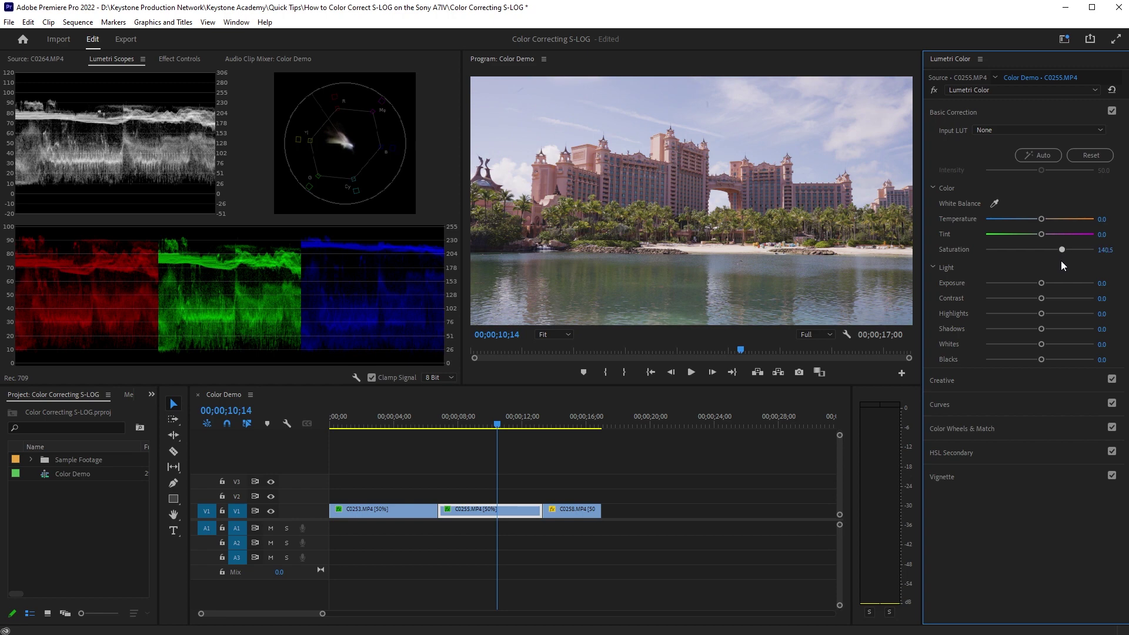
drag(1062, 262, 1063, 262)
click(987, 114)
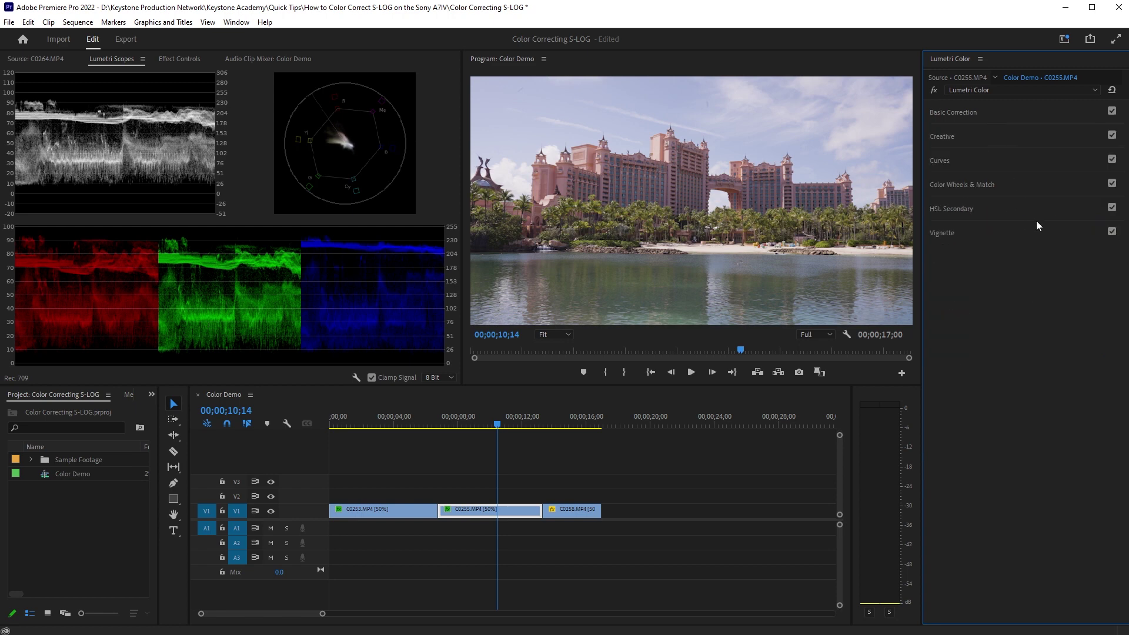
Shift the hotel clip's Shadows wheel slightly toward cyan-green and its Midtones wheel slightly toward red
click(996, 185)
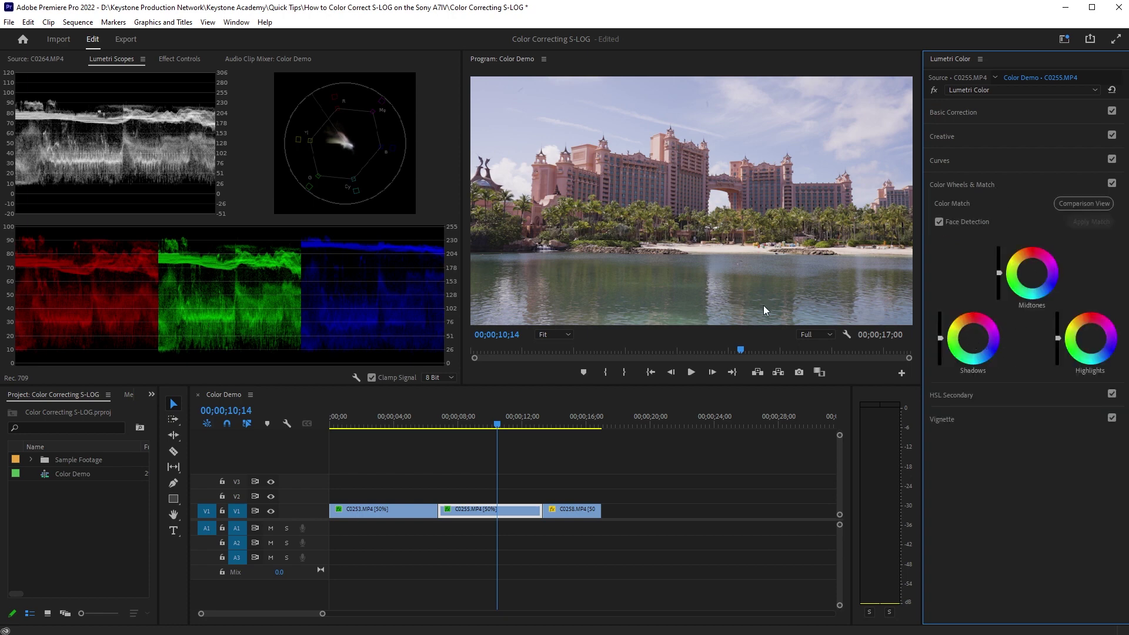
drag(973, 339, 975, 340)
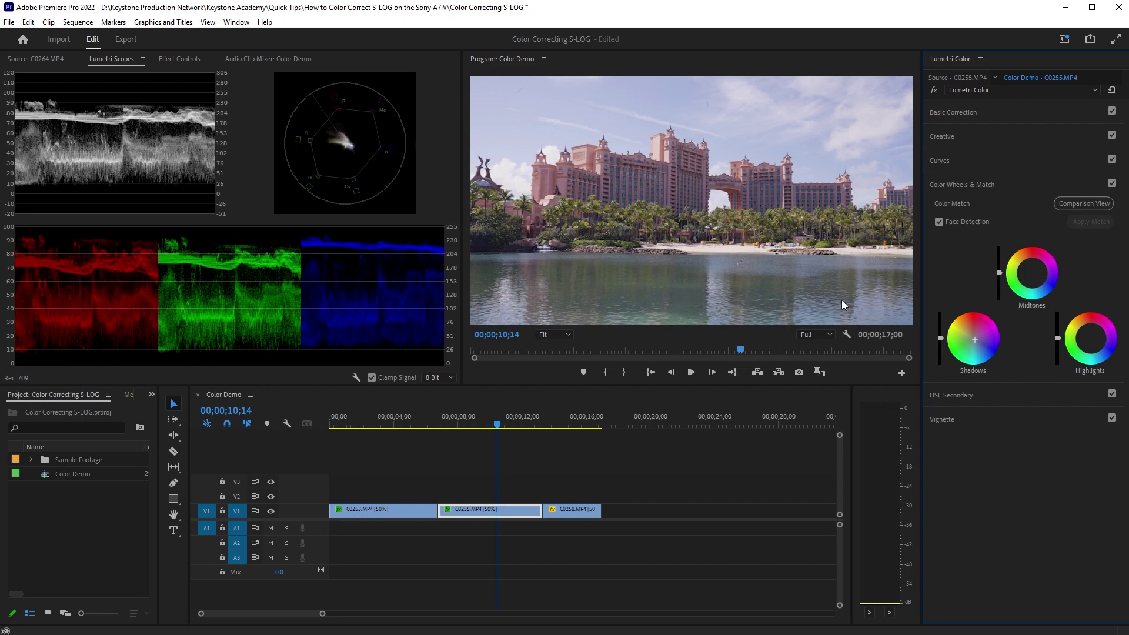
drag(975, 340, 973, 341)
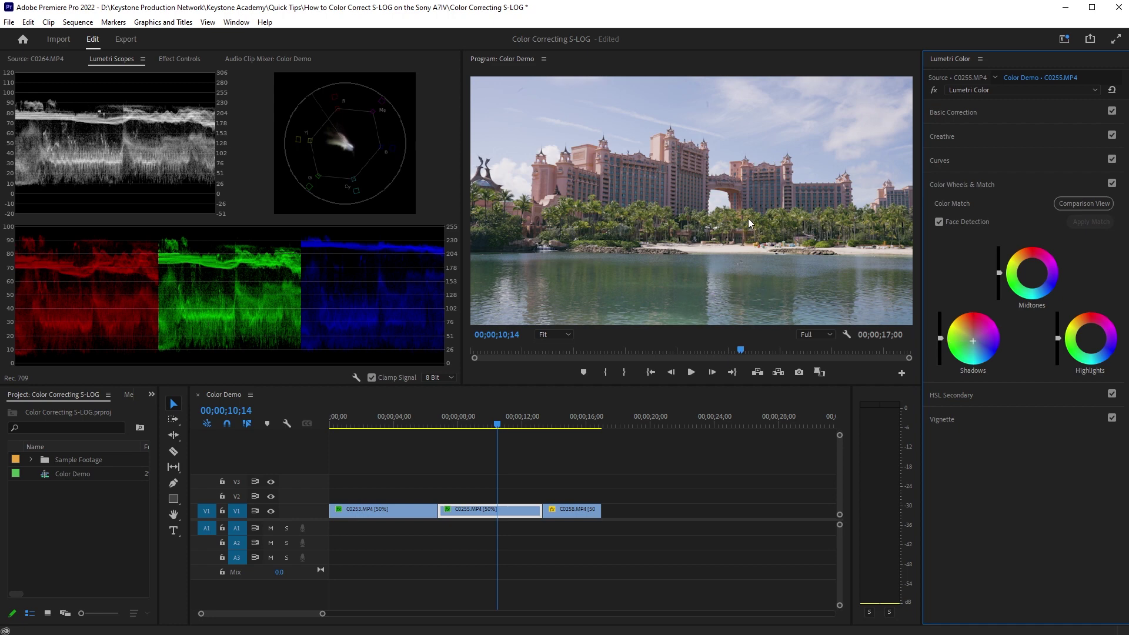
drag(1032, 273, 1032, 268)
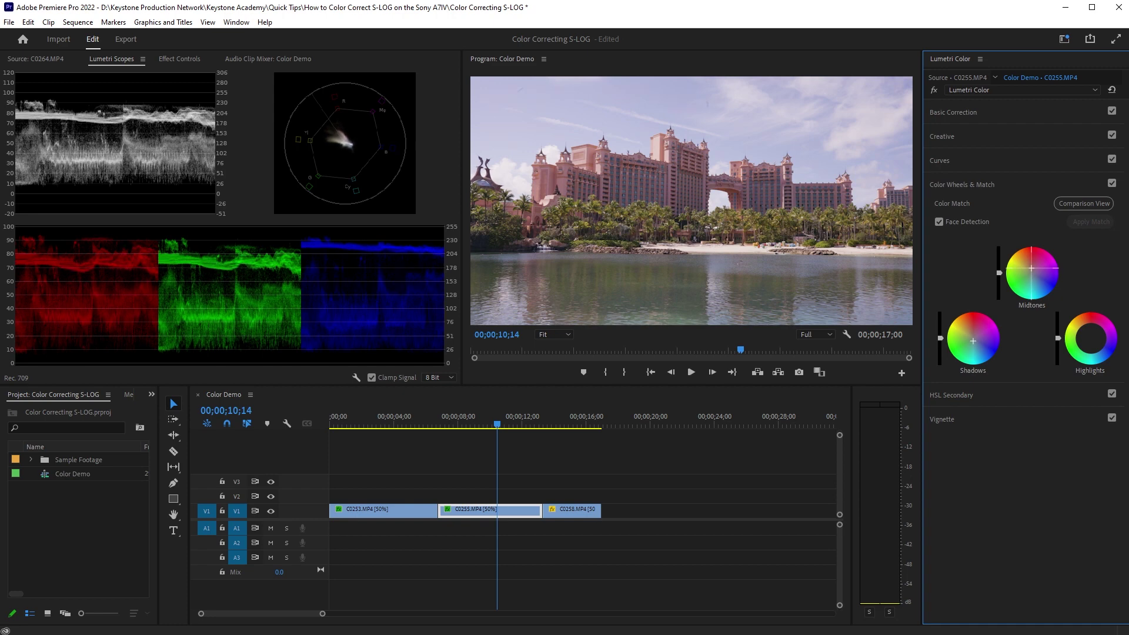
drag(1032, 268, 1031, 268)
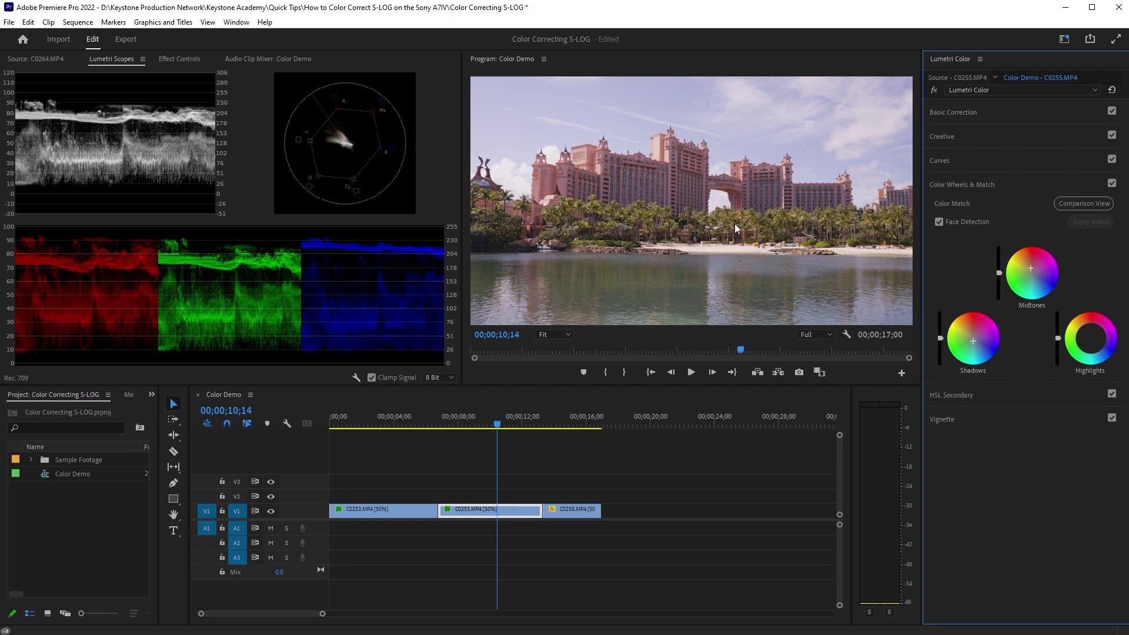
Shift the hotel clip's Highlights colour wheel slightly toward blue
drag(1091, 338, 1092, 340)
drag(1093, 342, 1092, 342)
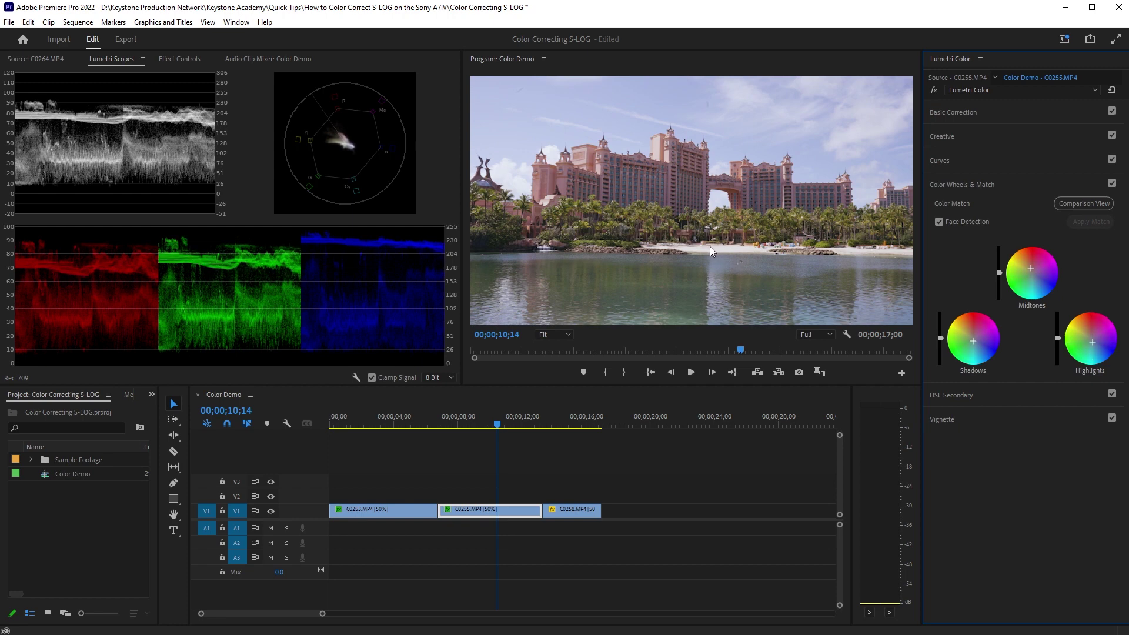
drag(1088, 345, 1094, 343)
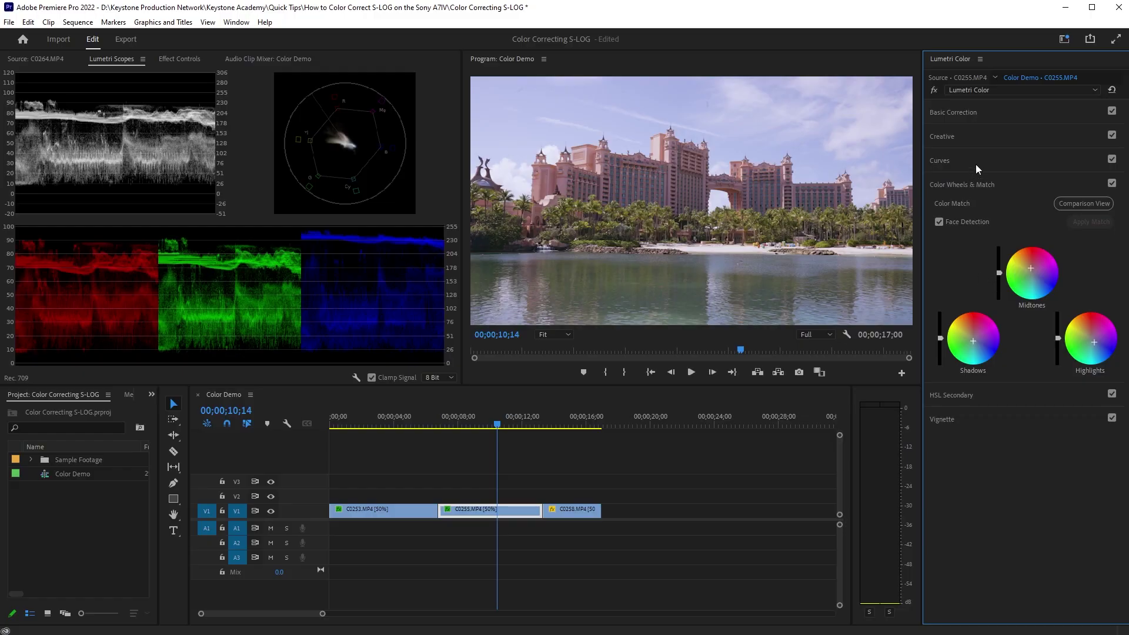
Inspect the hotel clip's separate red, green and blue RGB curves and return to the white curve
click(976, 165)
click(1022, 217)
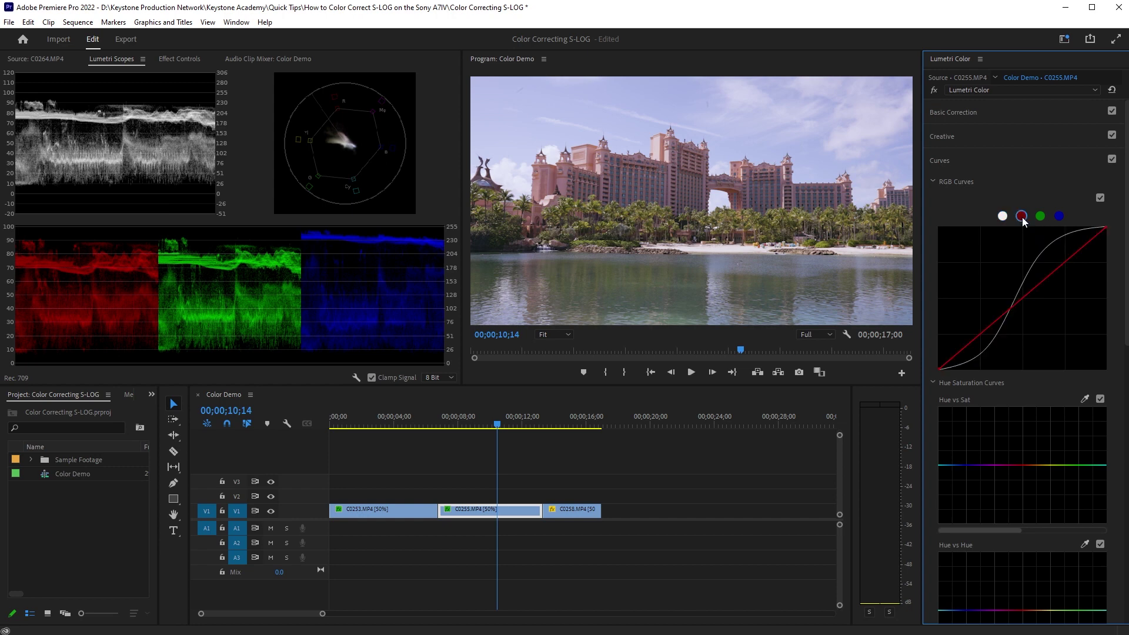
click(1041, 217)
click(1059, 217)
click(1003, 217)
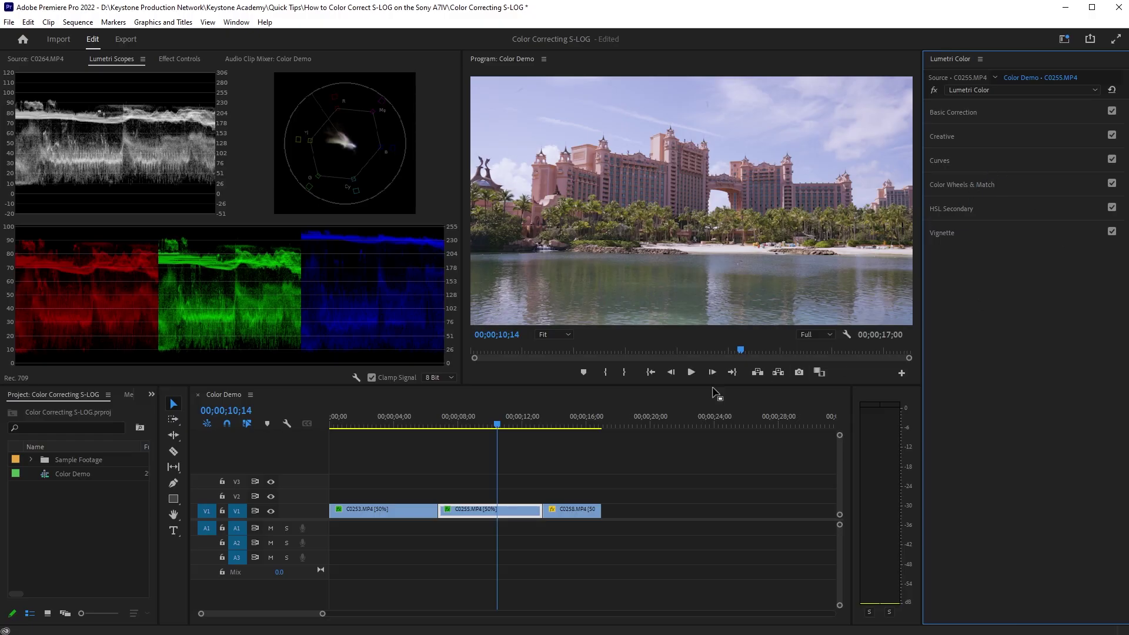
Move the playhead to 00;00;14;26 on clip C0258.MP4 and add four control points along its white RGB curve
drag(508, 425, 569, 454)
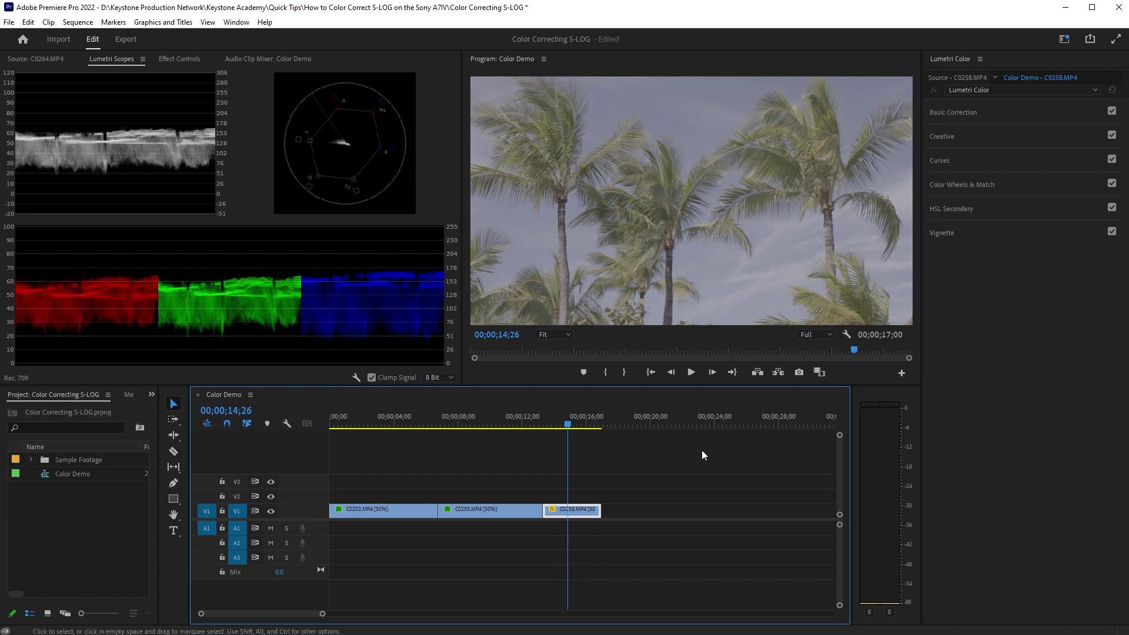
click(969, 164)
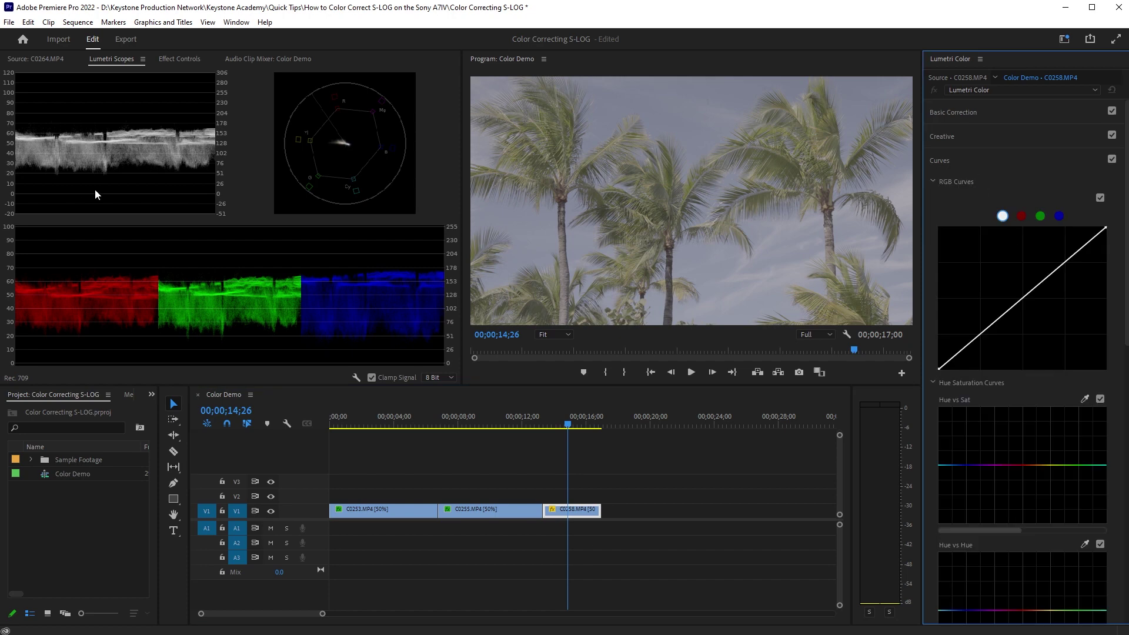
click(969, 347)
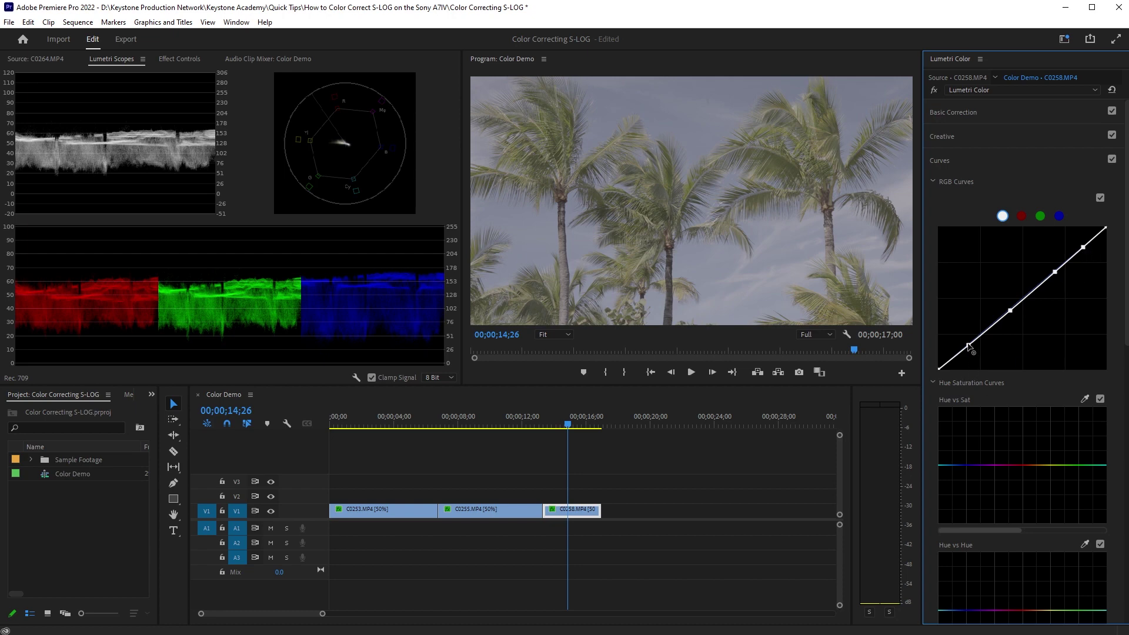
Shape the palm tree clip's RGB curve into an S by lowering the shadow point and raising the upper points
drag(969, 347, 969, 358)
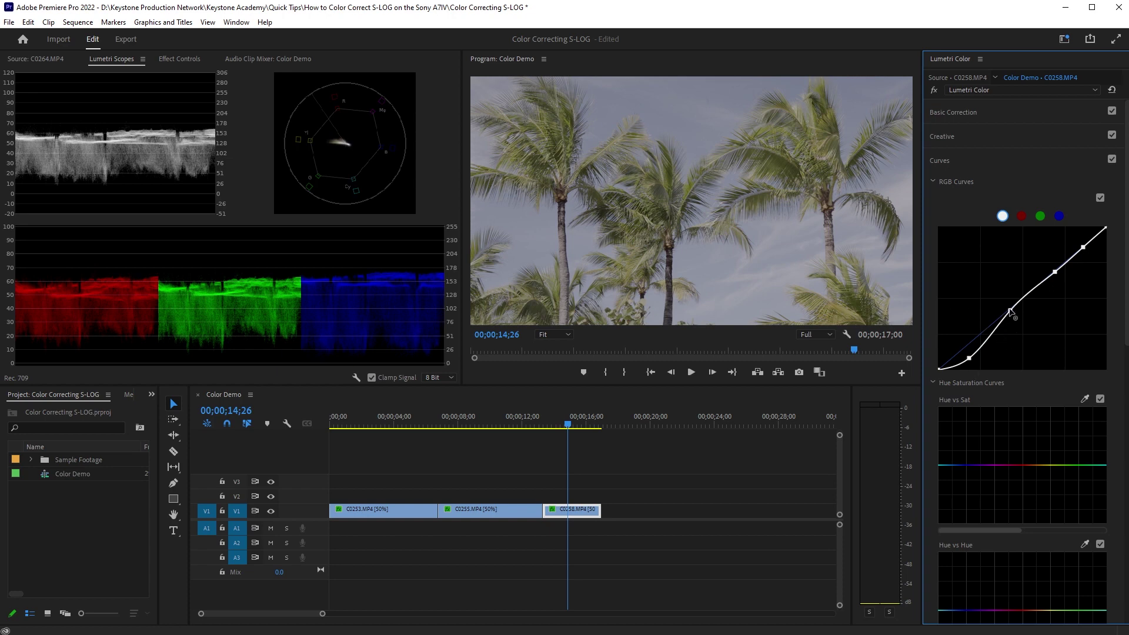
drag(1011, 311, 1011, 310)
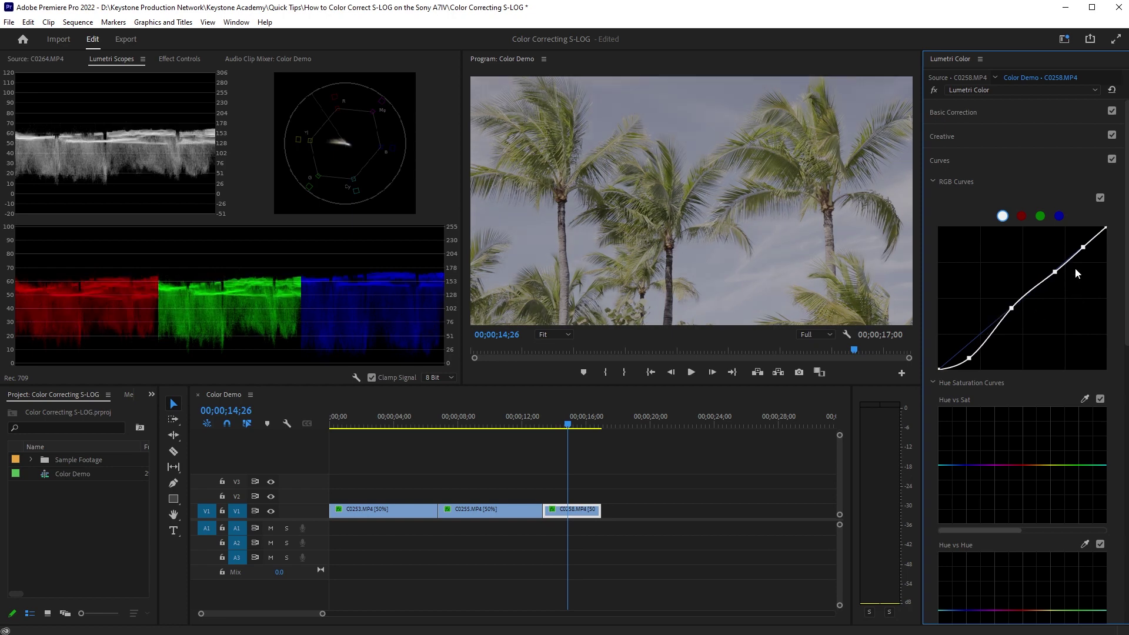
drag(1057, 275, 1041, 260)
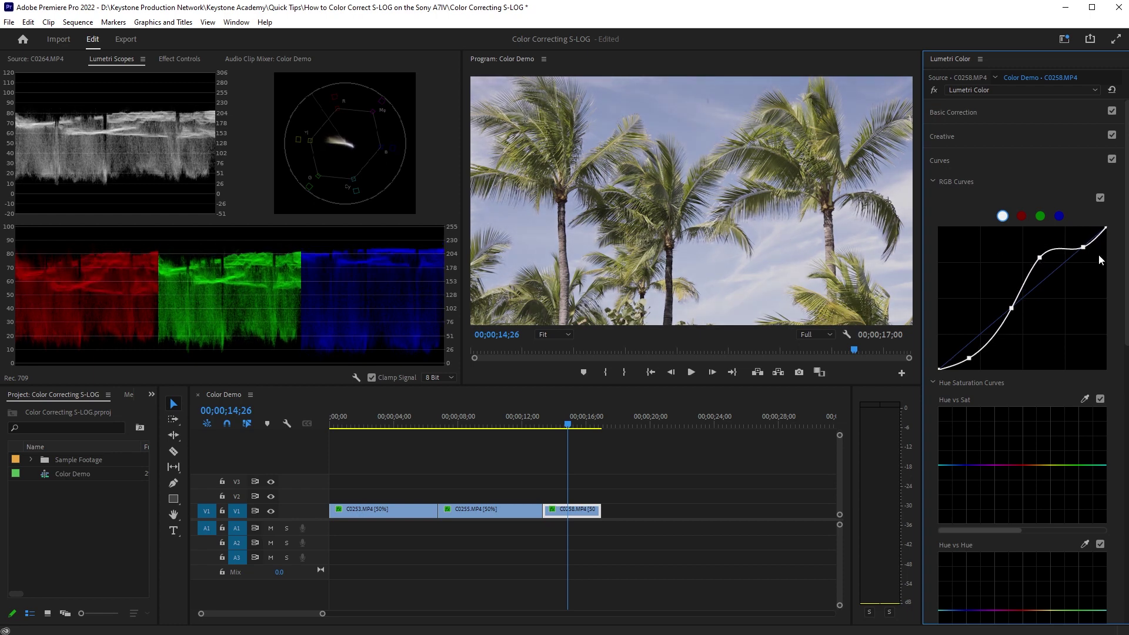
drag(1084, 248, 1037, 257)
drag(1038, 258, 1040, 261)
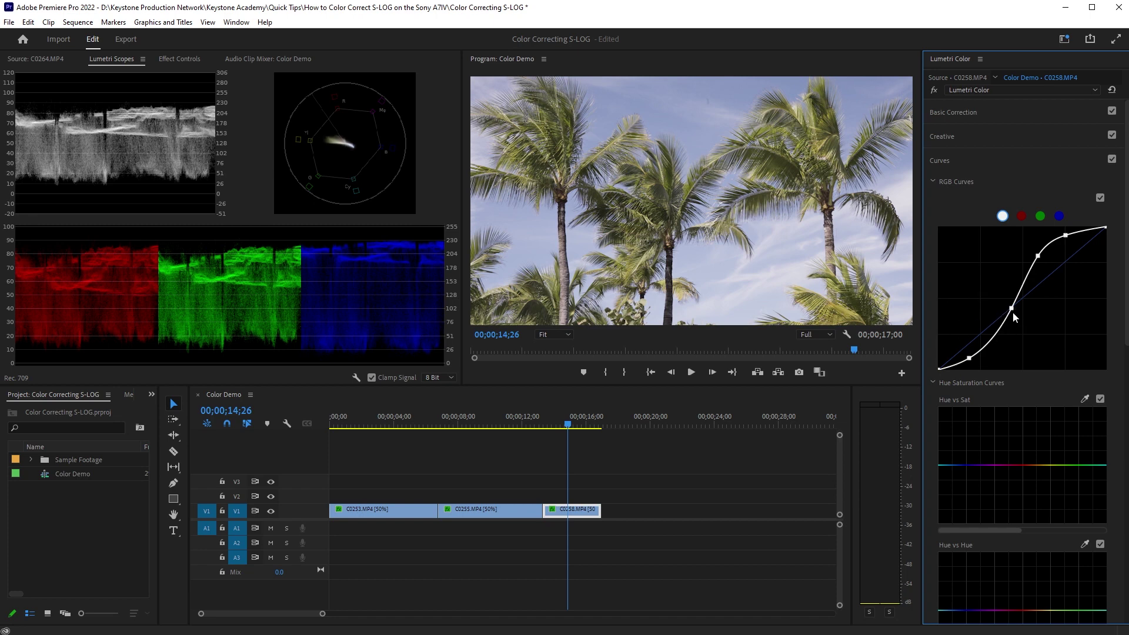
Fine-tune the palm clip's S-curve with a lower midtone point and softer upper point, and compare against the uncorrected image
mouse_move(1013, 310)
mouse_down()
mouse_move(1004, 305)
mouse_move(1017, 315)
mouse_up()
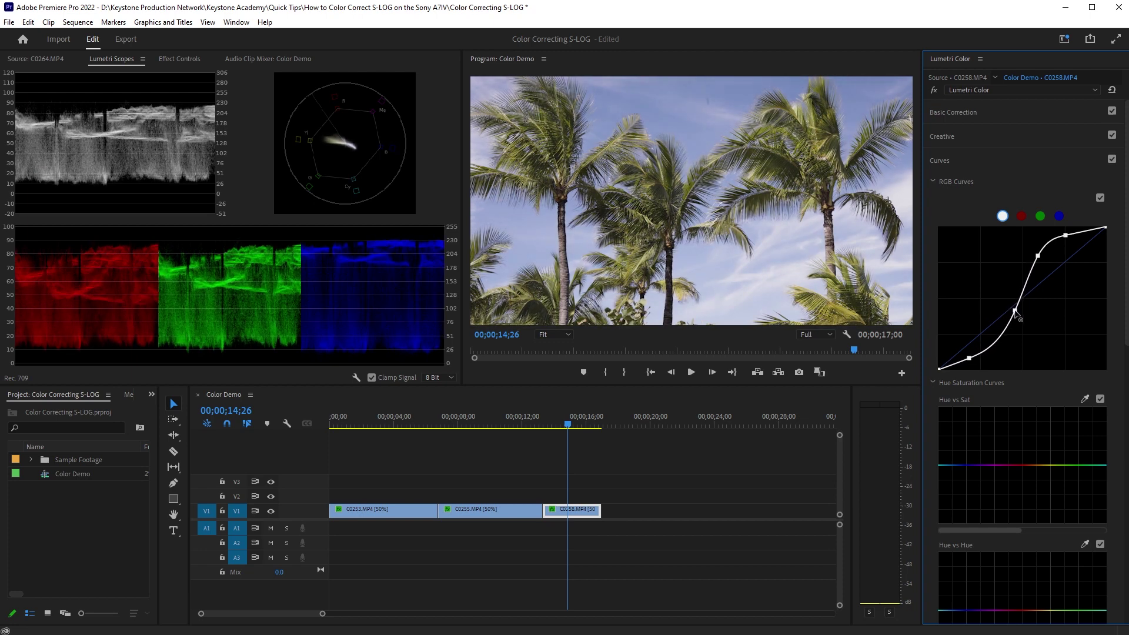
drag(1017, 311, 1015, 311)
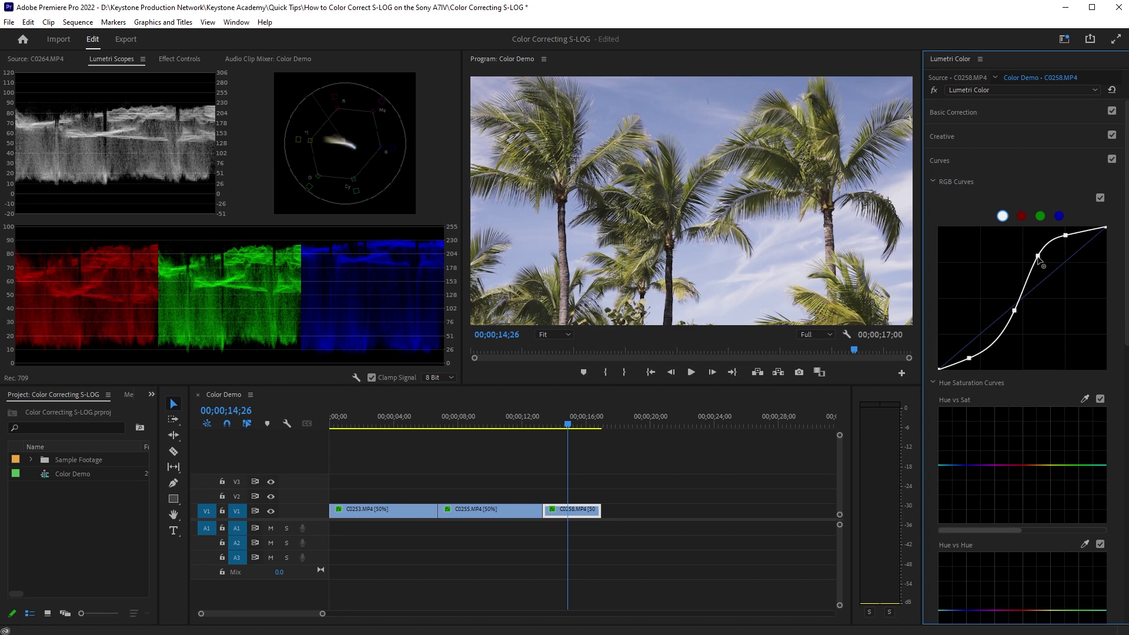
drag(1039, 259, 1038, 268)
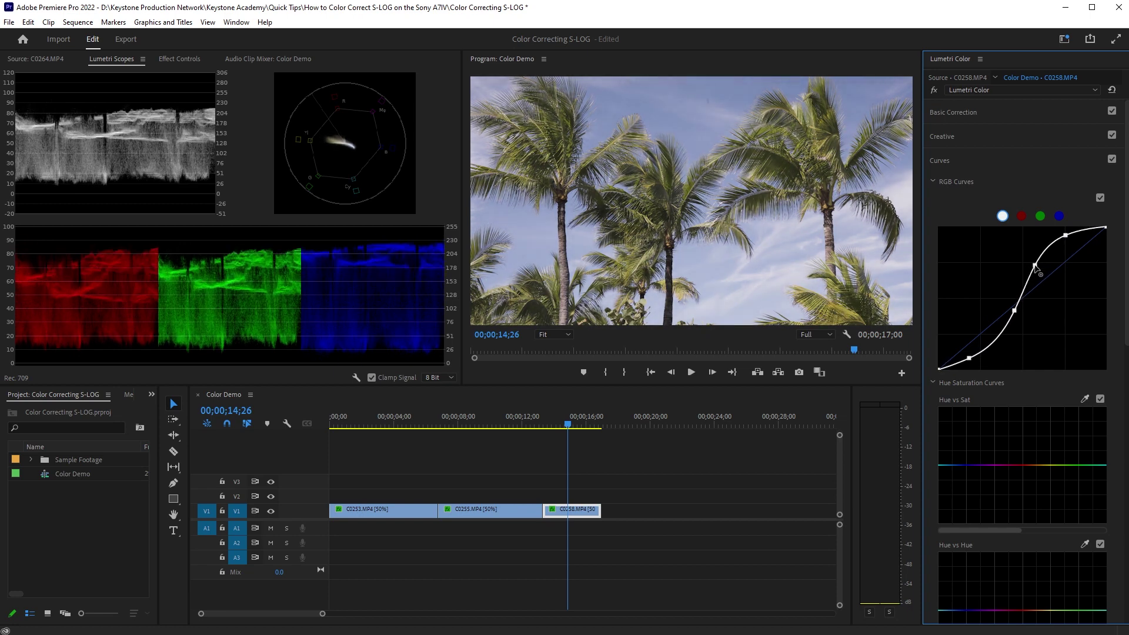
drag(1066, 235, 1068, 236)
drag(970, 358, 969, 359)
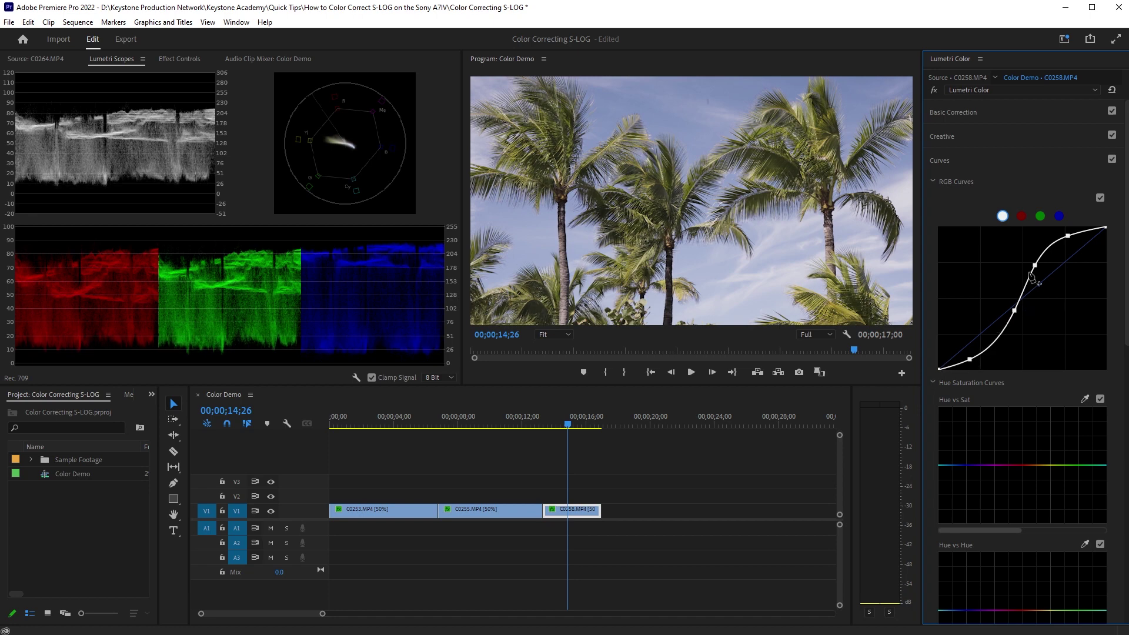
drag(1035, 266, 1034, 267)
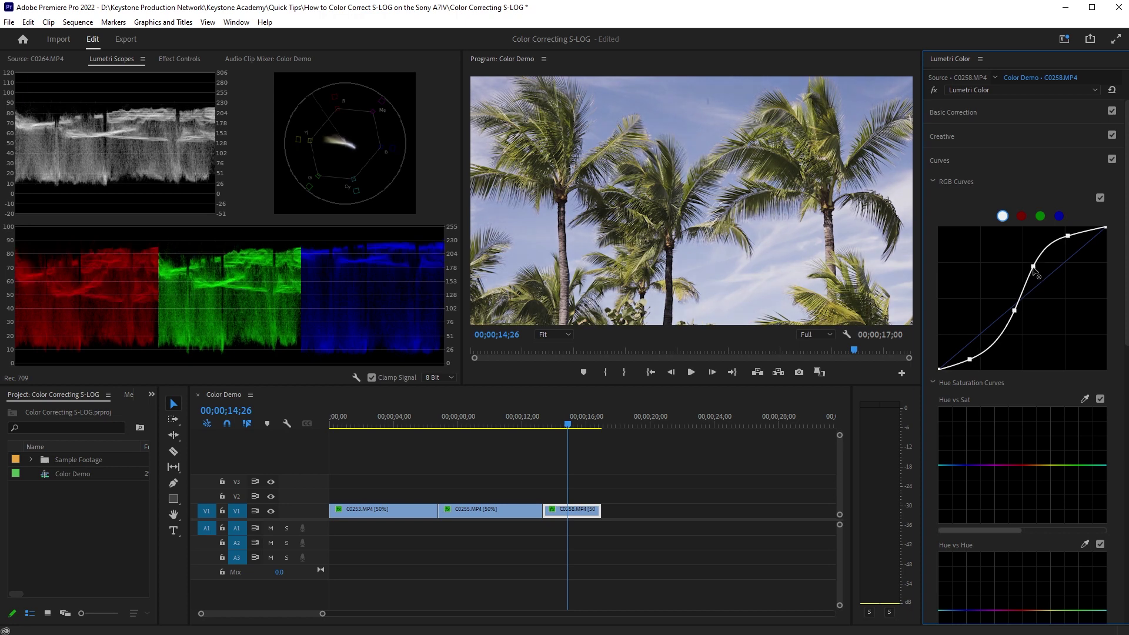
drag(1014, 311, 1013, 312)
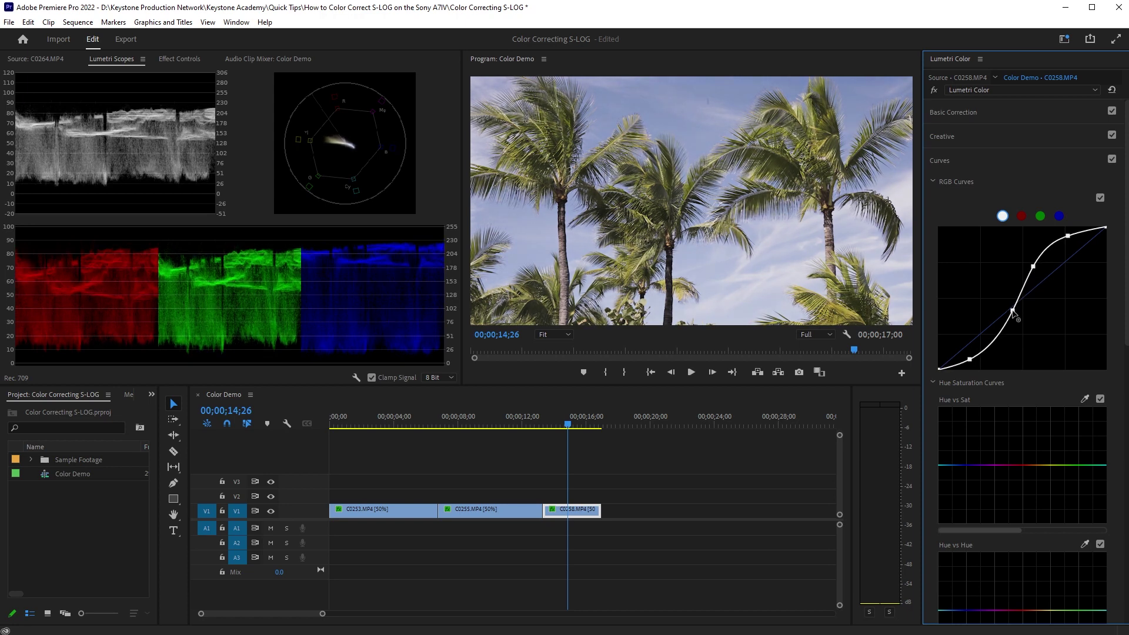
click(934, 91)
click(934, 91)
Raise the palm tree clip's basic-correction saturation to 130.8
click(986, 157)
click(964, 112)
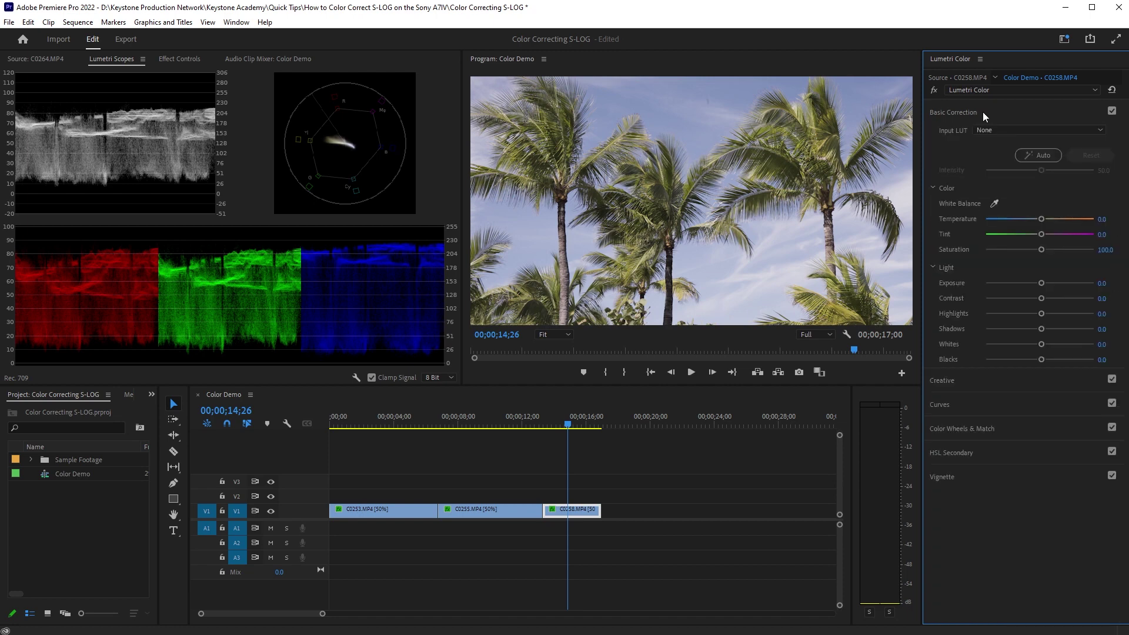
mouse_move(1042, 251)
mouse_down()
mouse_move(1069, 253)
mouse_move(1058, 253)
mouse_up()
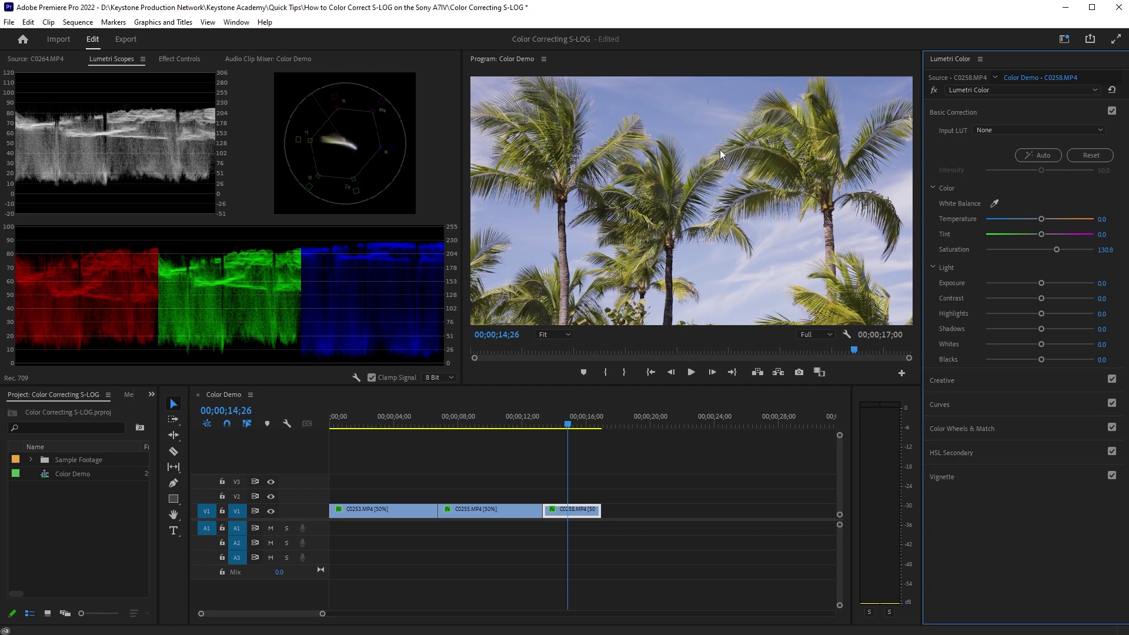
click(1004, 108)
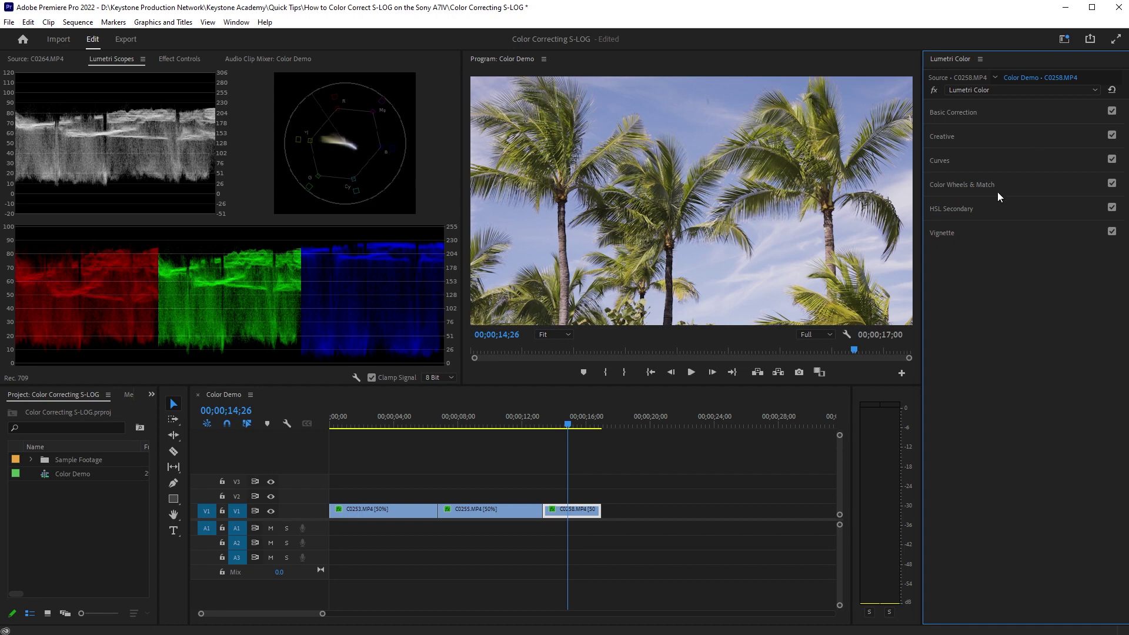
Shift the palm tree clip's Shadows wheel slightly toward warm red-orange and its Midtones wheel slightly toward cyan-green
click(989, 194)
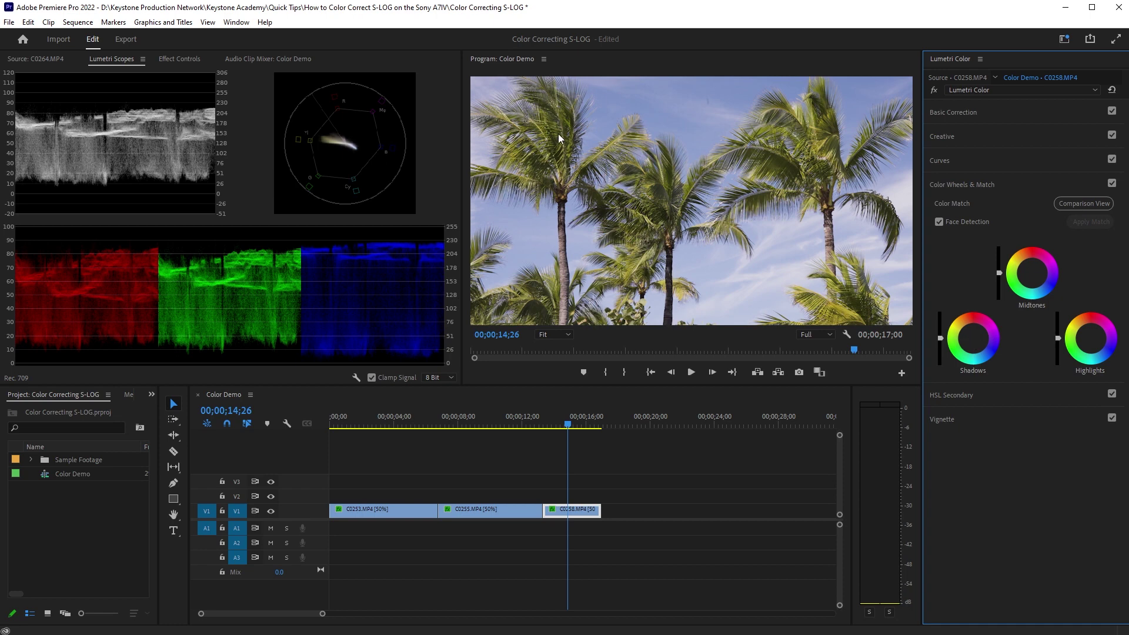
drag(972, 339, 971, 332)
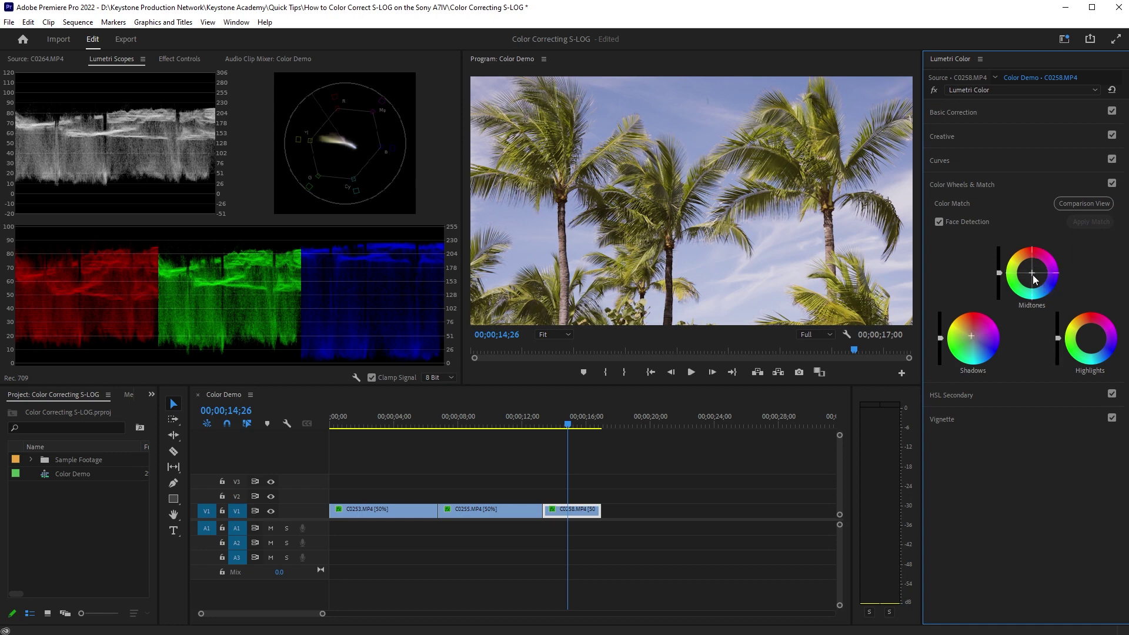
drag(1032, 273, 1031, 277)
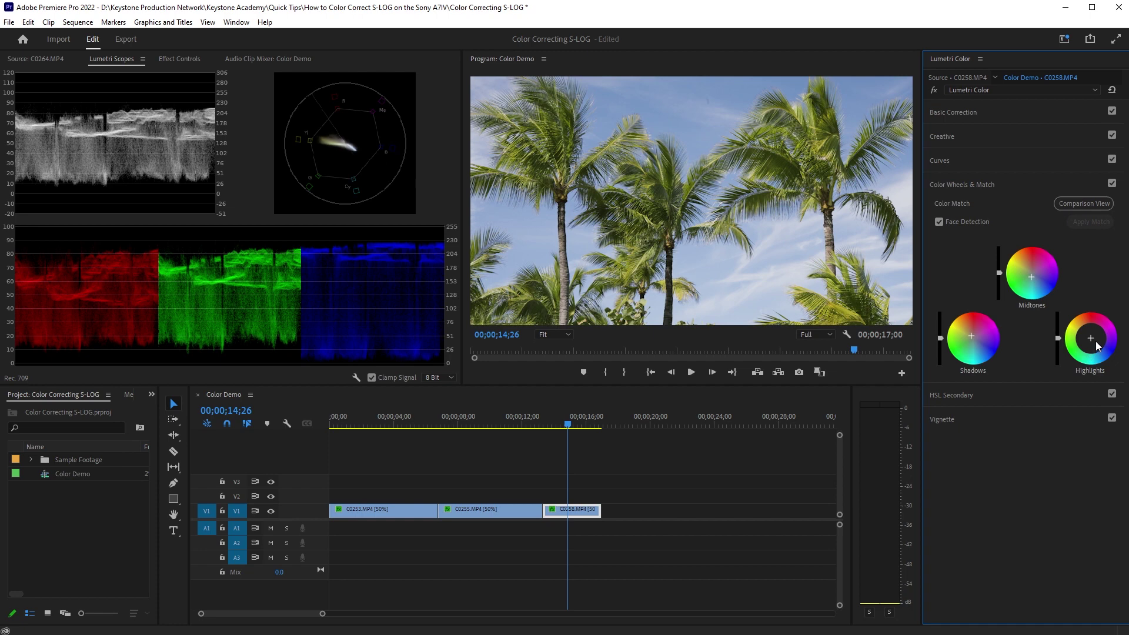
Shift the palm tree clip's Highlights colour wheel slightly toward blue-violet
drag(1097, 347, 1099, 347)
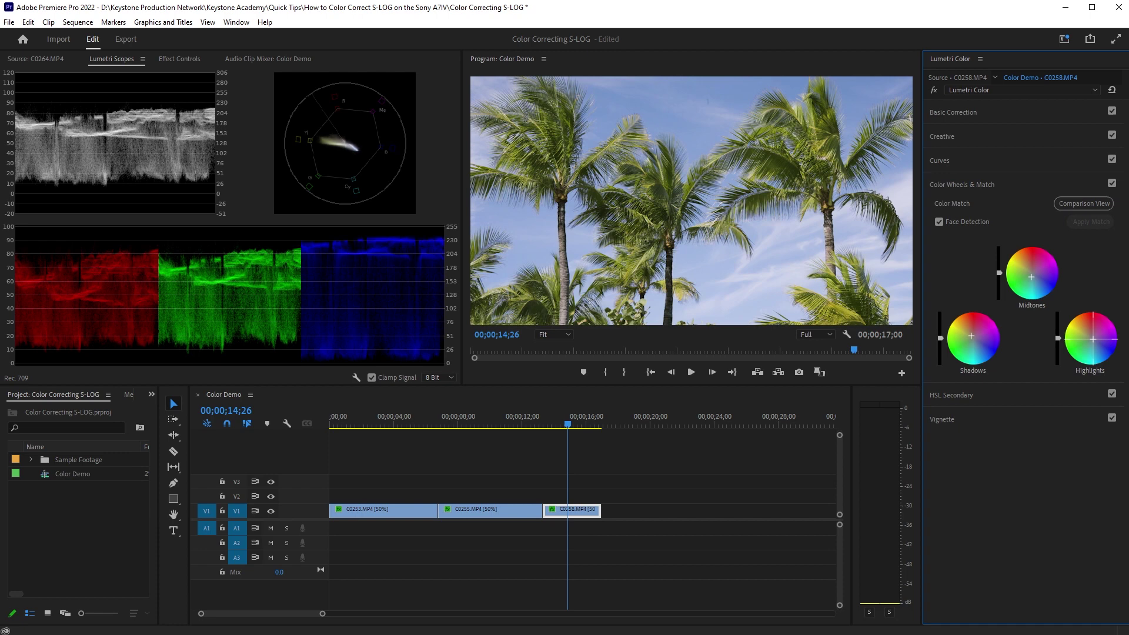
drag(1099, 347, 1097, 341)
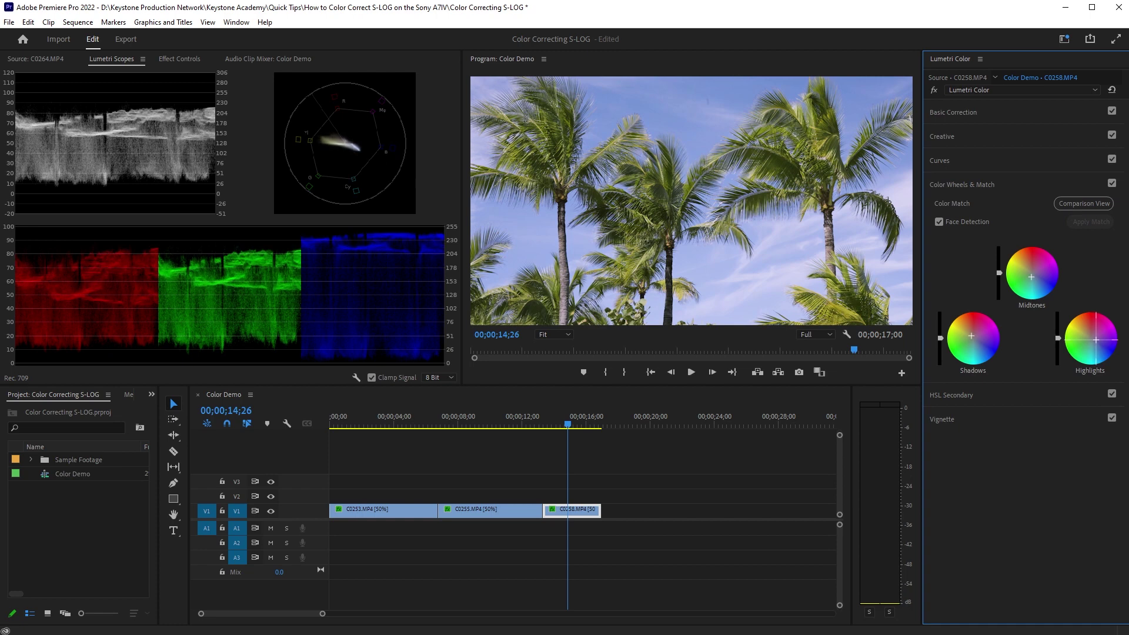